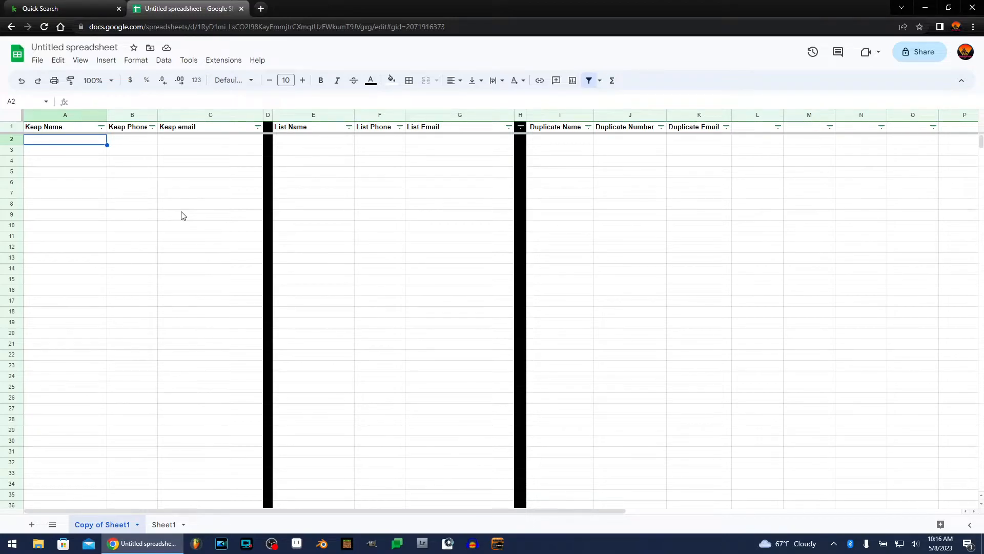
# Copy the Keap name, phone and email records in A2:C101 of Sheet1.
pyautogui.click(168, 524)
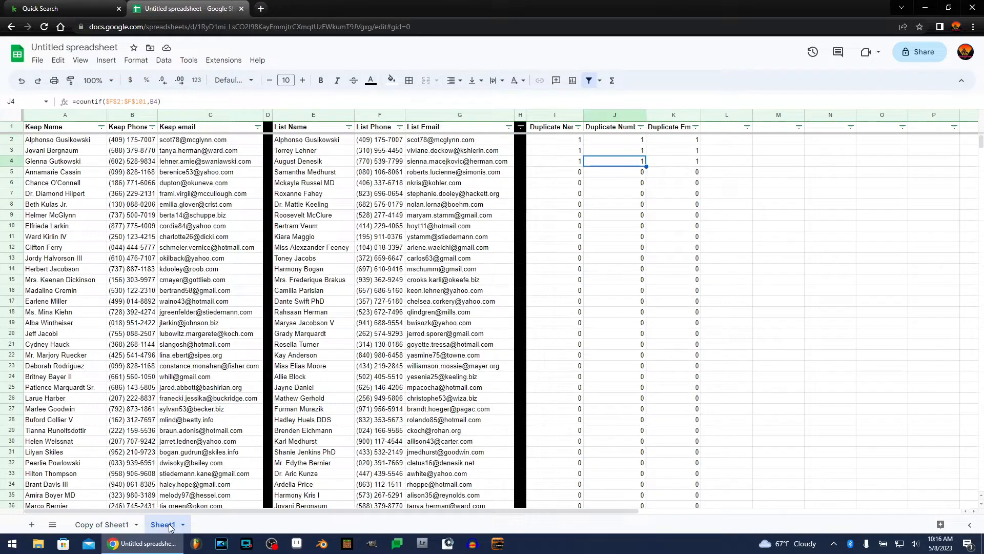
pyautogui.click(45, 142)
pyautogui.hotkey('shift', 'Right')
pyautogui.hotkey('shift', 'Right')
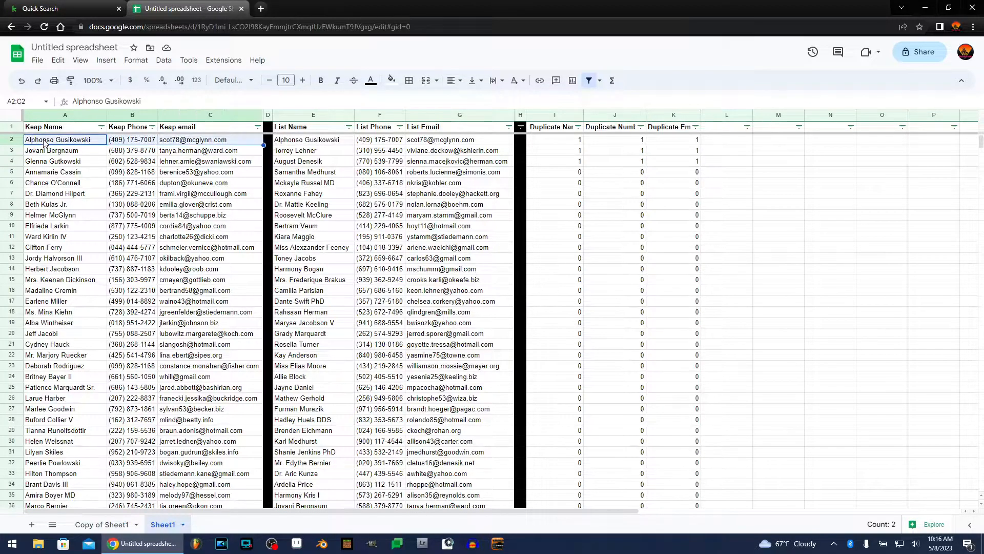
pyautogui.hotkey('ctrl', 'shift', 'Down')
pyautogui.hotkey('ctrl', 'c')
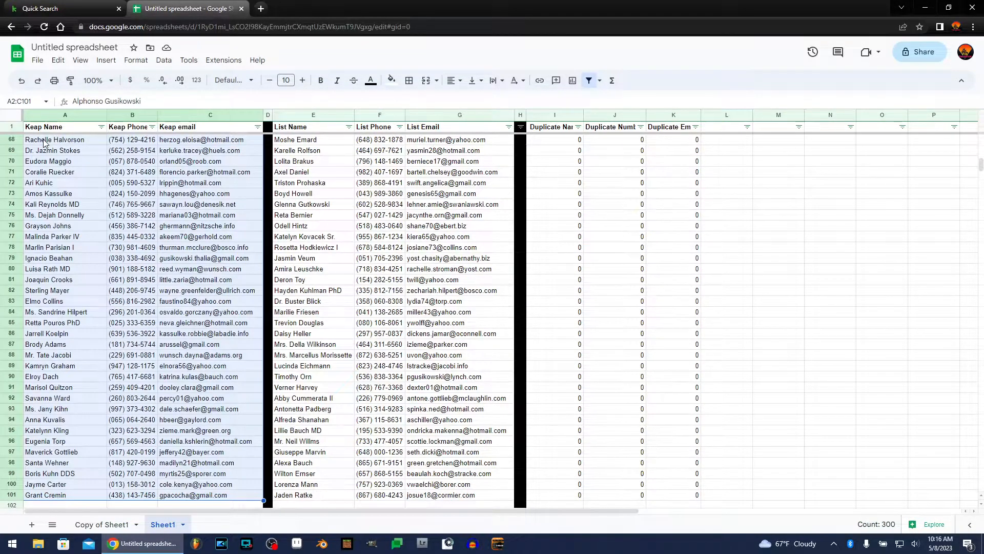
pyautogui.press('Up')
pyautogui.press('Down')
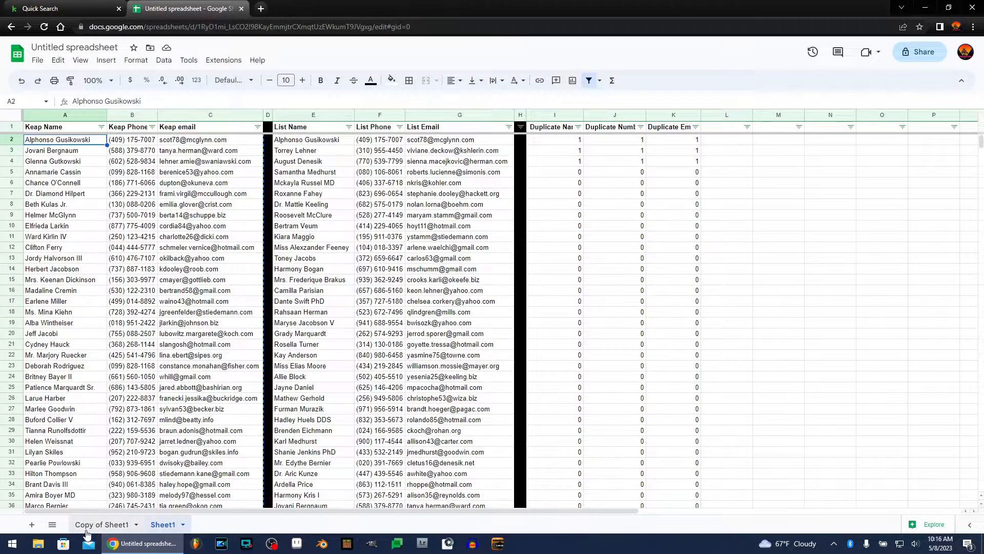
# Slightly widen the Keap Phone column in Copy of Sheet1 and paste the copied Keap records starting at A2.
pyautogui.click(101, 524)
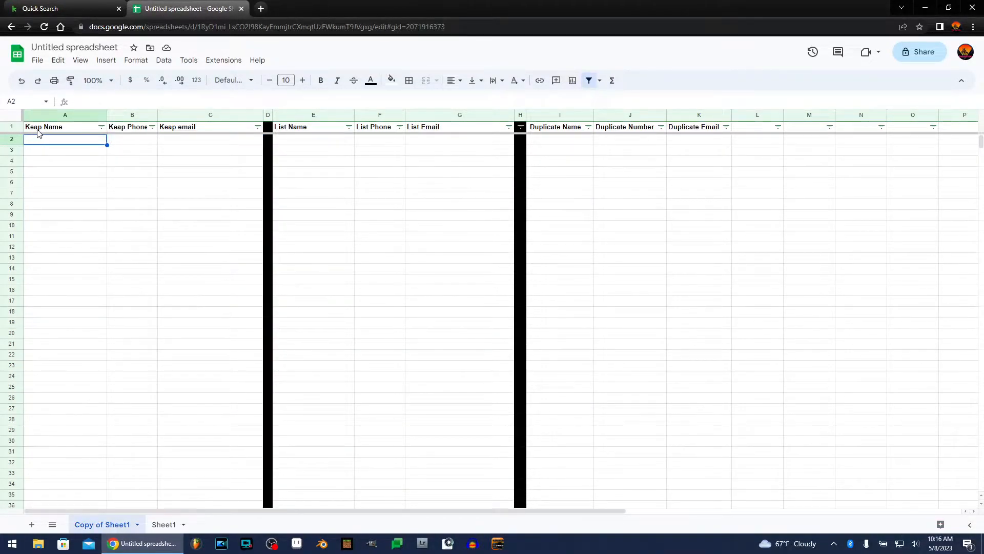
pyautogui.moveTo(158, 115); pyautogui.dragTo(161, 114)
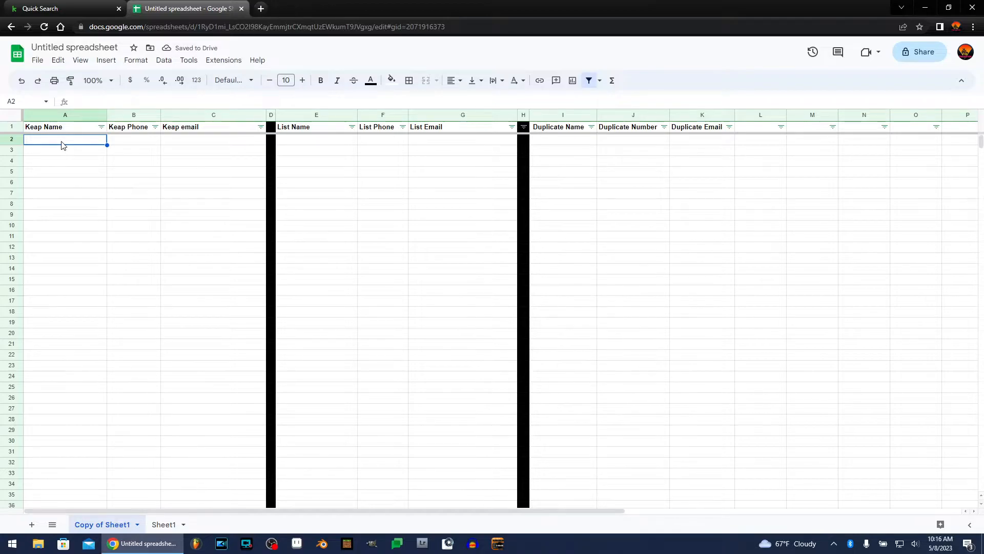
pyautogui.hotkey('ctrl', 'v')
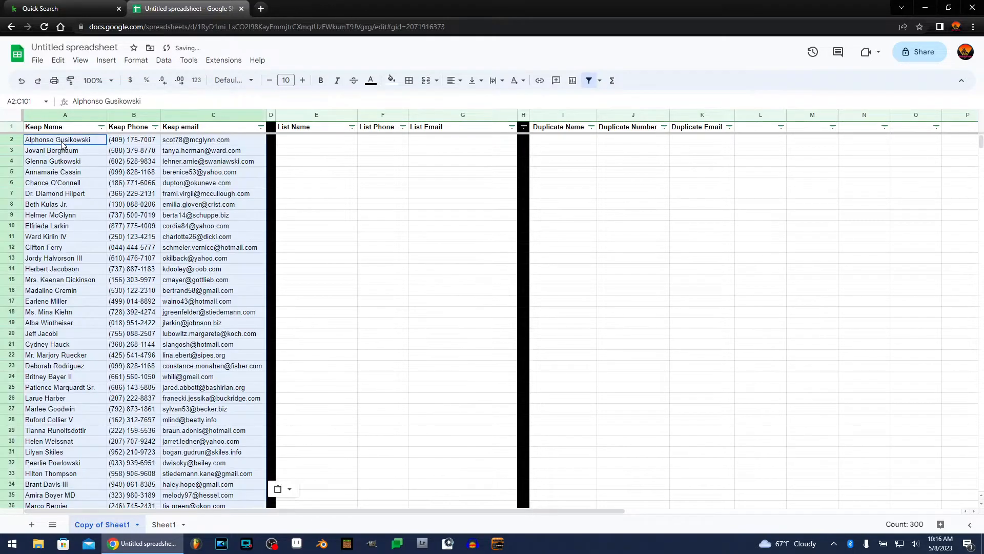
# Sort the data by Keap Name from A to Z, and re-sort it by Keap Phone from Z to A.
pyautogui.click(78, 214)
pyautogui.click(101, 127)
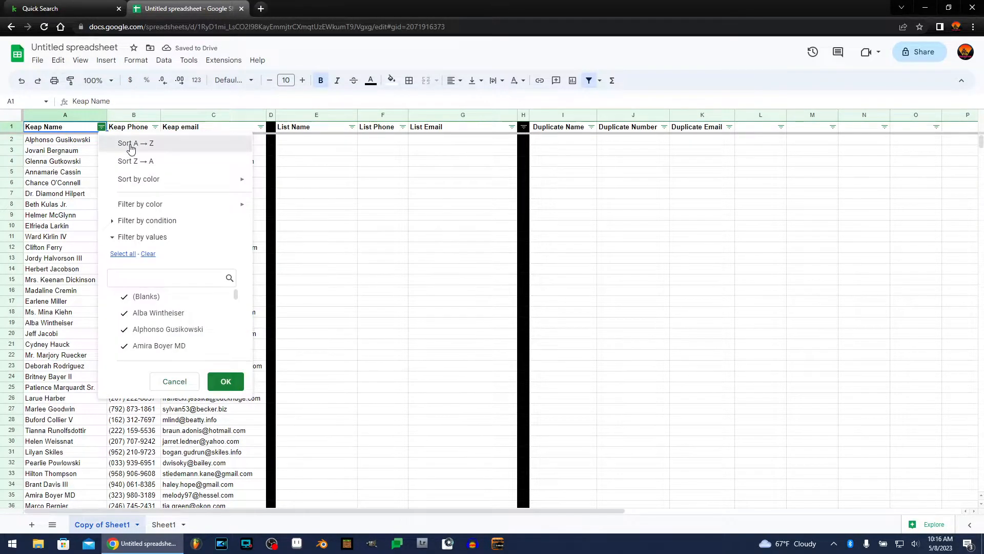
pyautogui.click(154, 142)
pyautogui.click(156, 127)
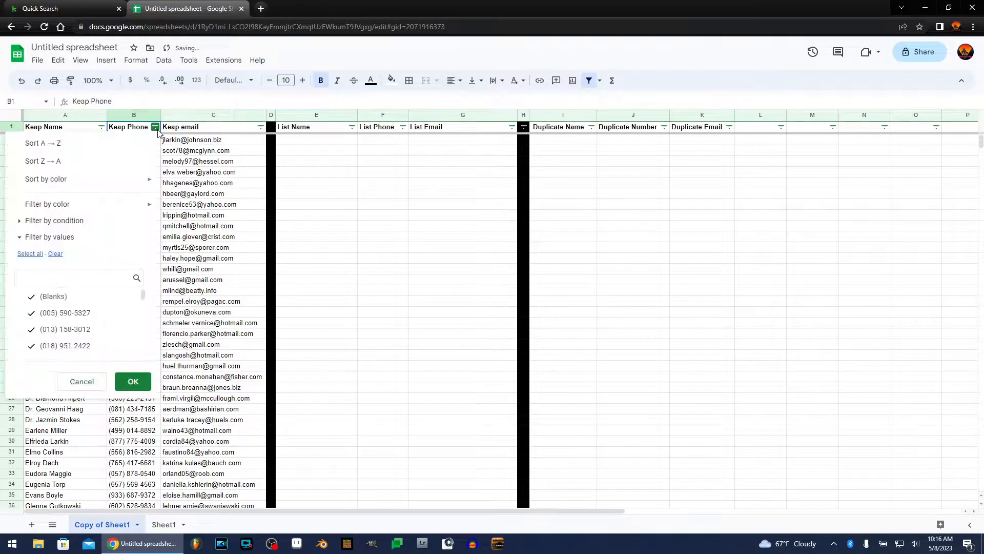
pyautogui.click(121, 162)
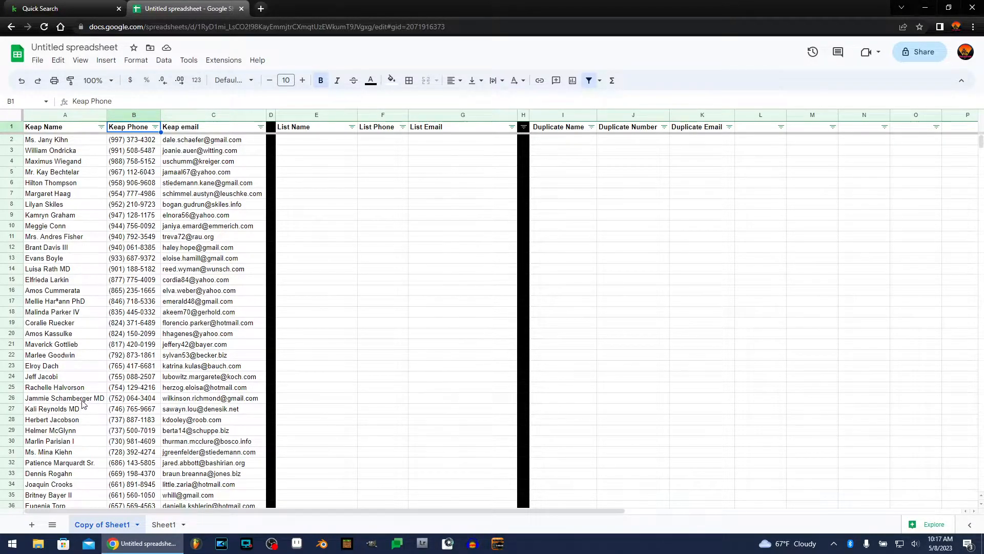
# Copy the List name, phone and email records in E2:G101 of Sheet1 into Copy of Sheet1 starting at E2.
pyautogui.moveTo(193, 314)
pyautogui.click(163, 524)
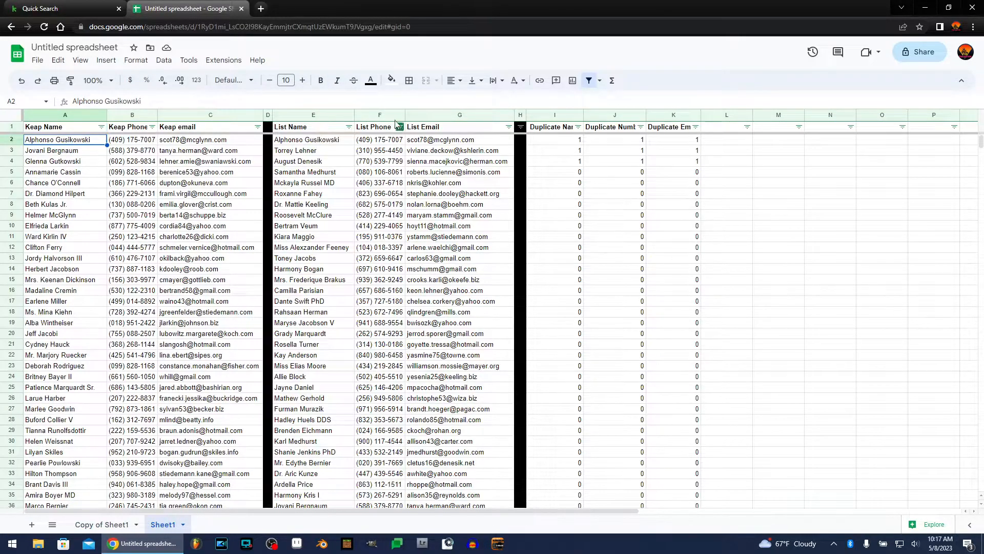
pyautogui.click(322, 143)
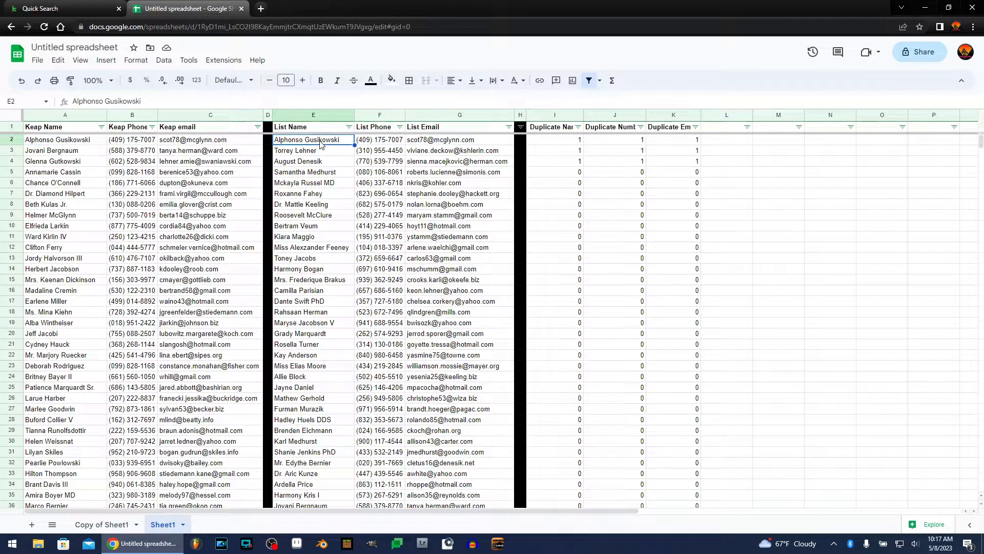
pyautogui.hotkey('ctrl', 'shift', 'Right')
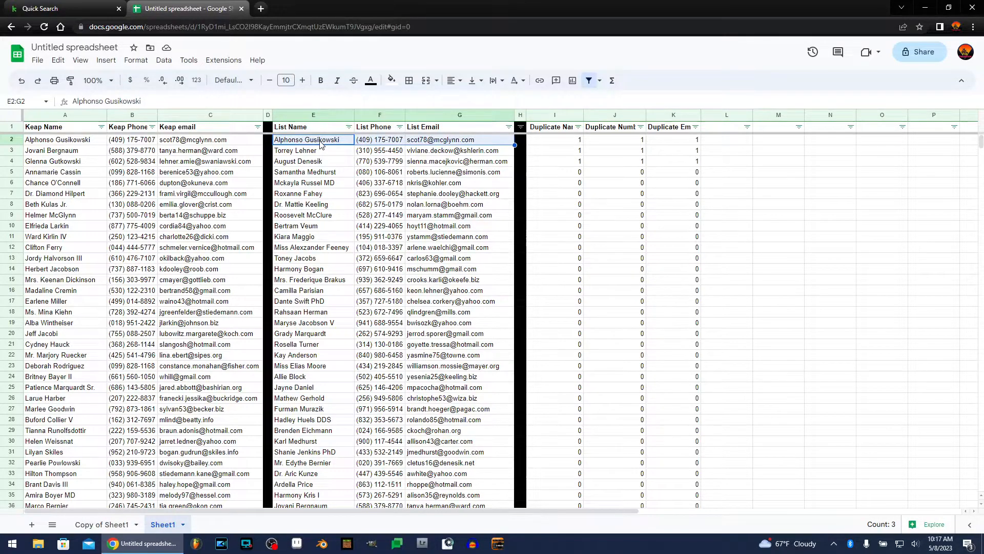
pyautogui.hotkey('ctrl', 'shift', 'Down')
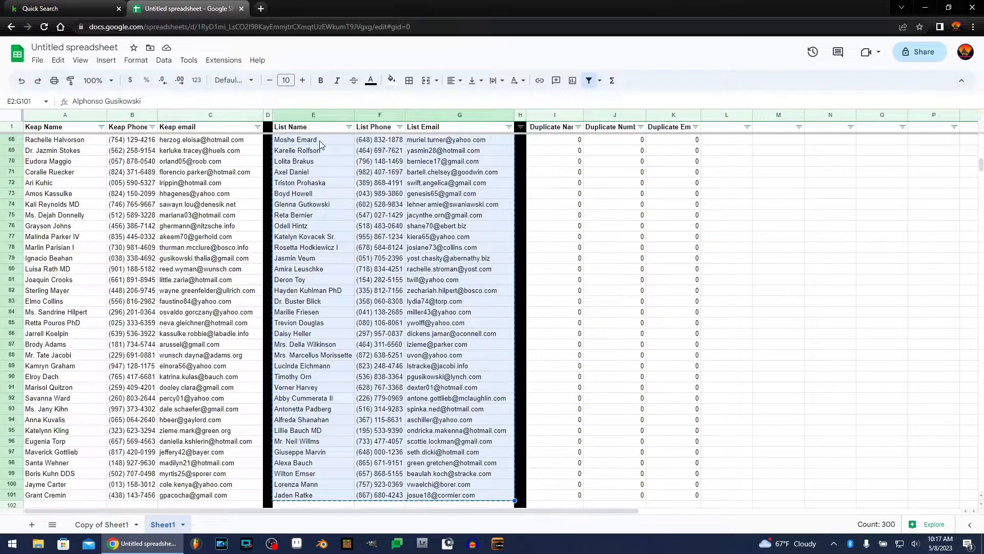
pyautogui.click(110, 524)
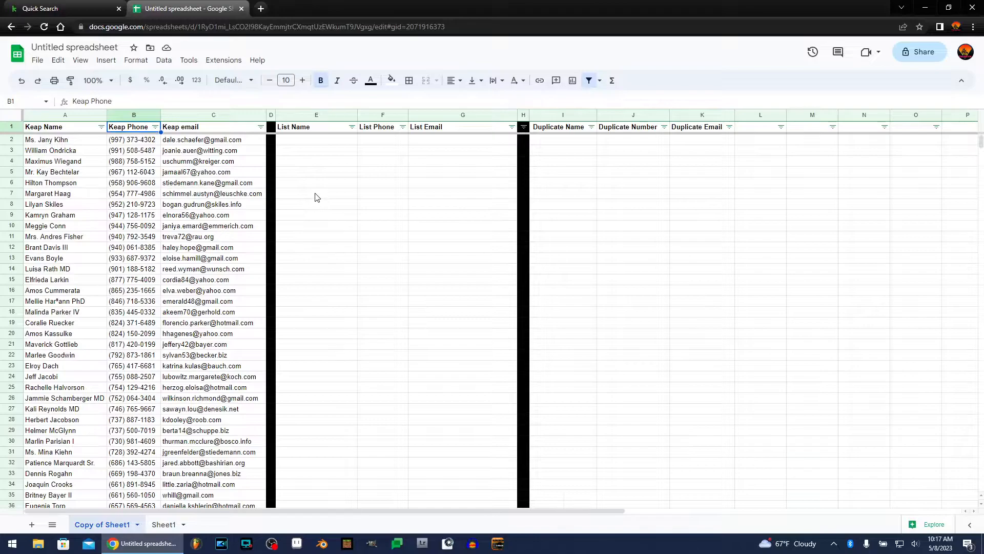
pyautogui.click(320, 141)
pyautogui.hotkey('ctrl', 'v')
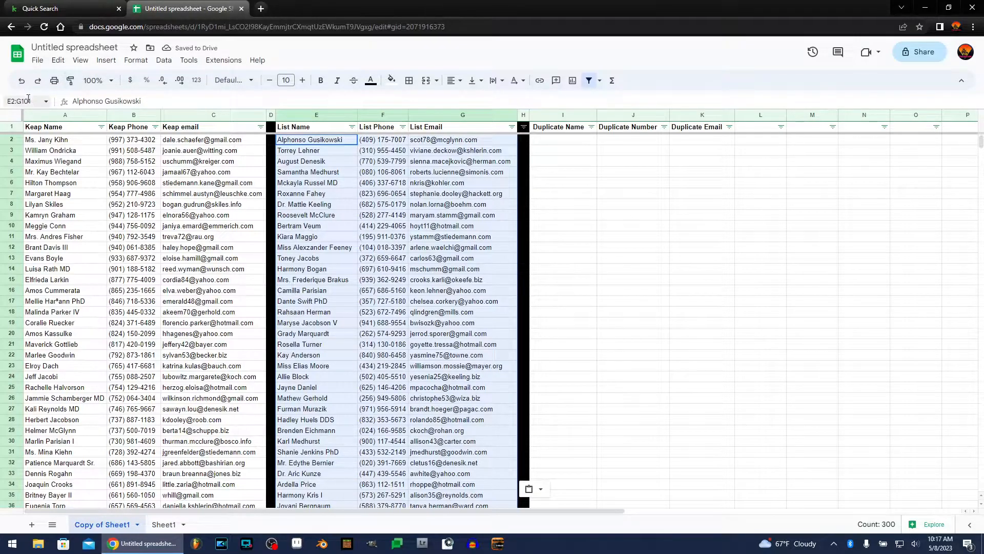
# Remove the existing filter from Copy of Sheet1 and create a new one over the entire sheet.
pyautogui.click(15, 115)
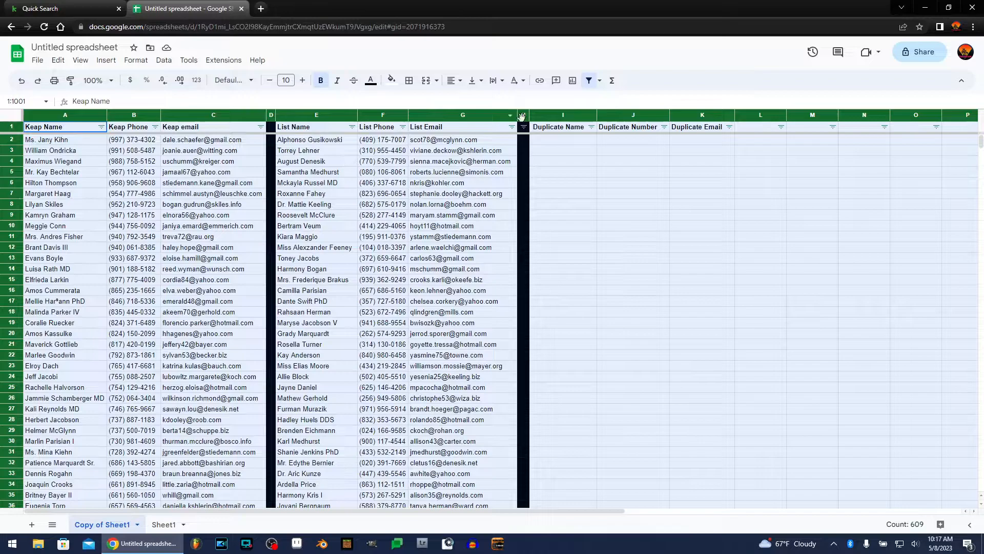
pyautogui.click(589, 80)
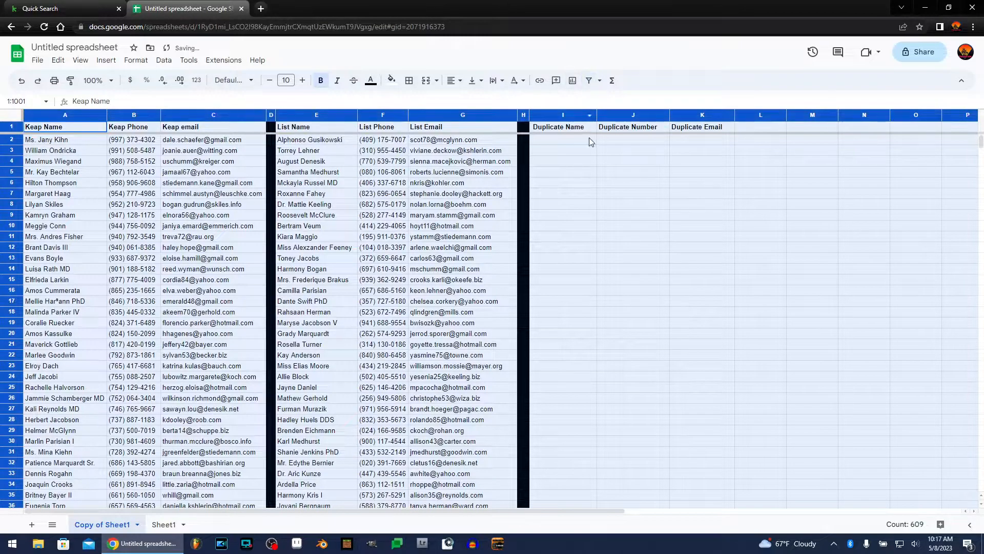
pyautogui.click(589, 81)
pyautogui.click(564, 161)
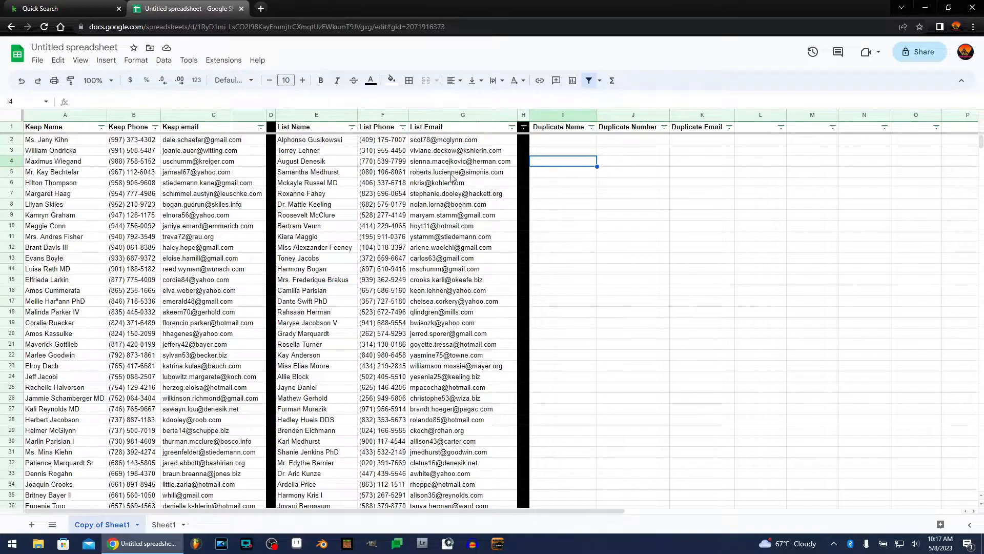
# Enter =countif(E2:E101,A2) in I2 under Duplicate Name to count the Keap name's matches in the List Name column.
pyautogui.moveTo(421, 334)
pyautogui.click(565, 140)
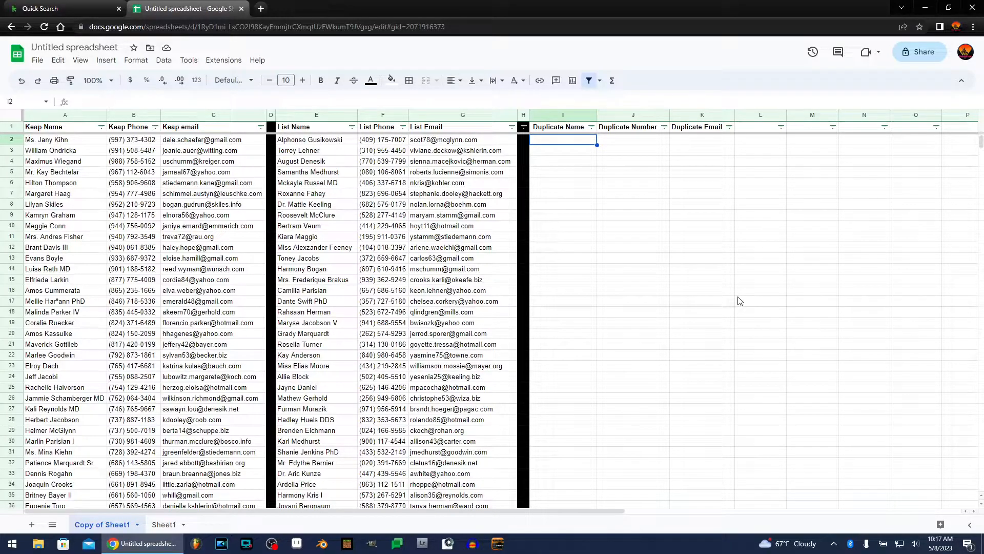
pyautogui.write('=')
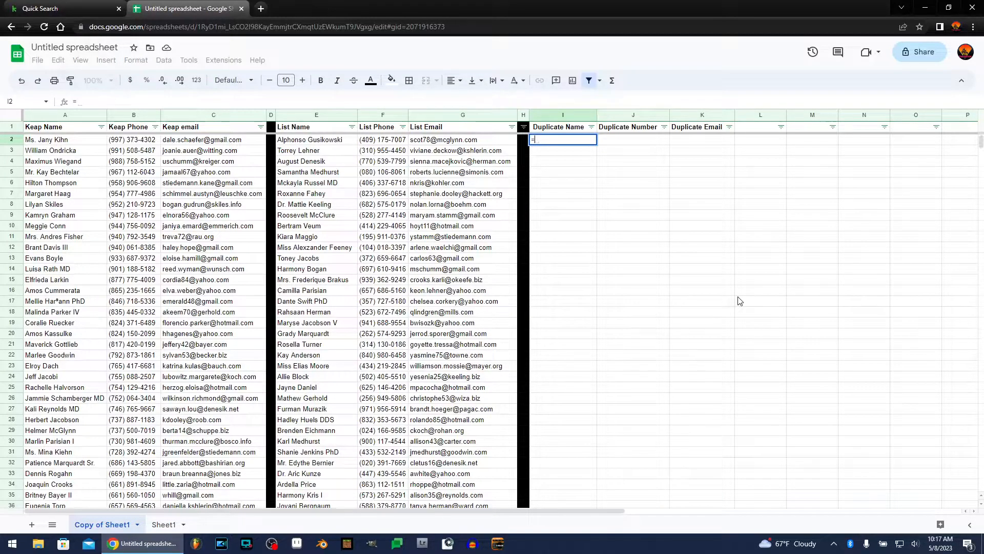
pyautogui.write('count')
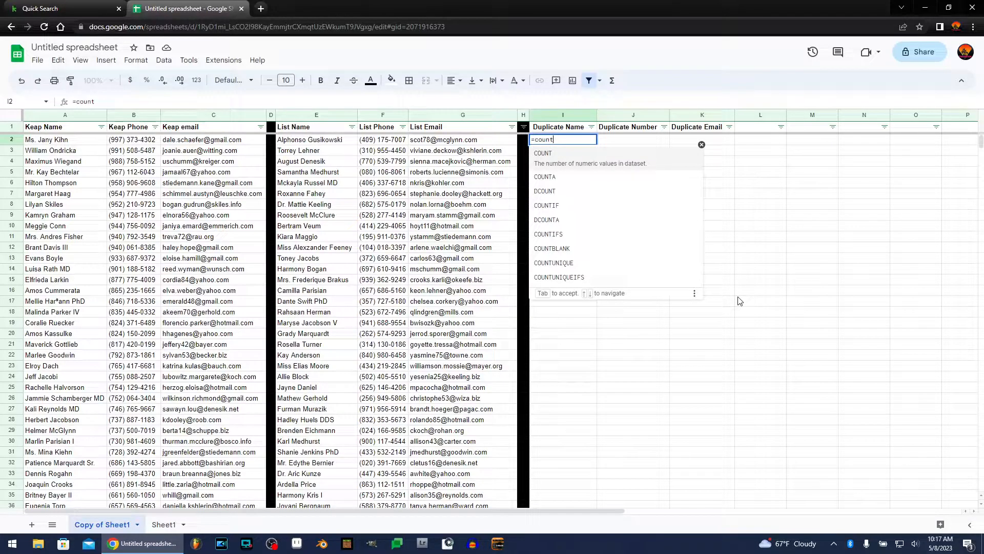
pyautogui.write('if')
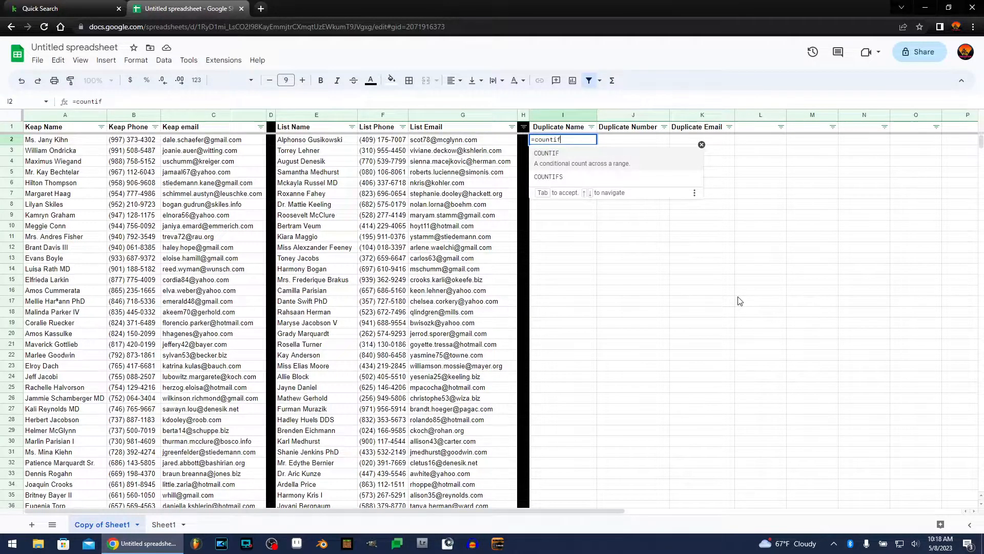
pyautogui.write('(')
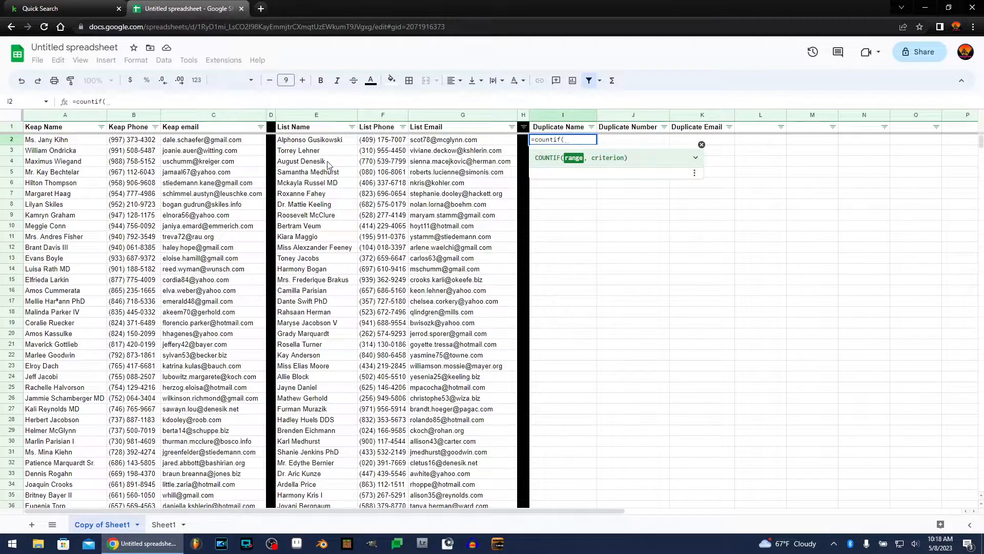
pyautogui.click(306, 142)
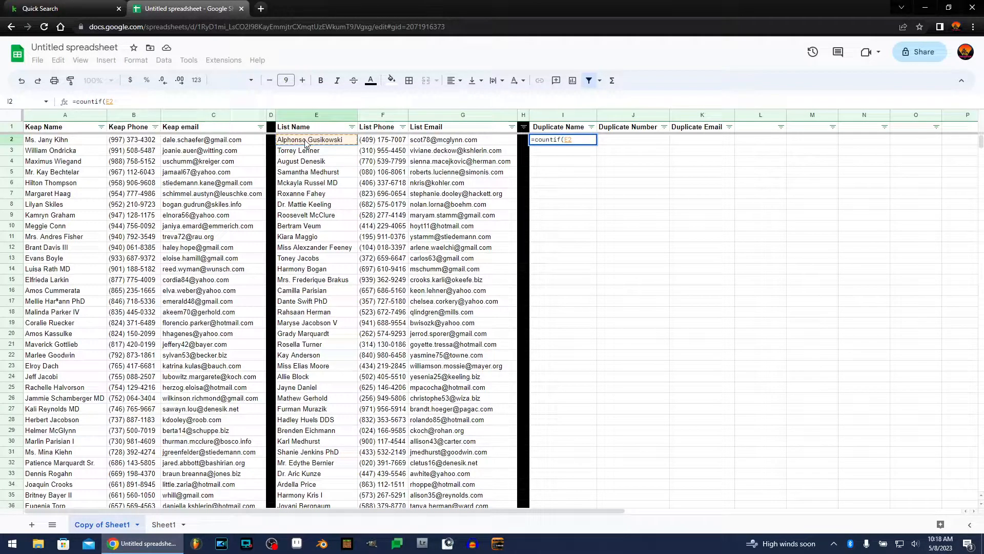
pyautogui.hotkey('ctrl', 'shift', 'Down')
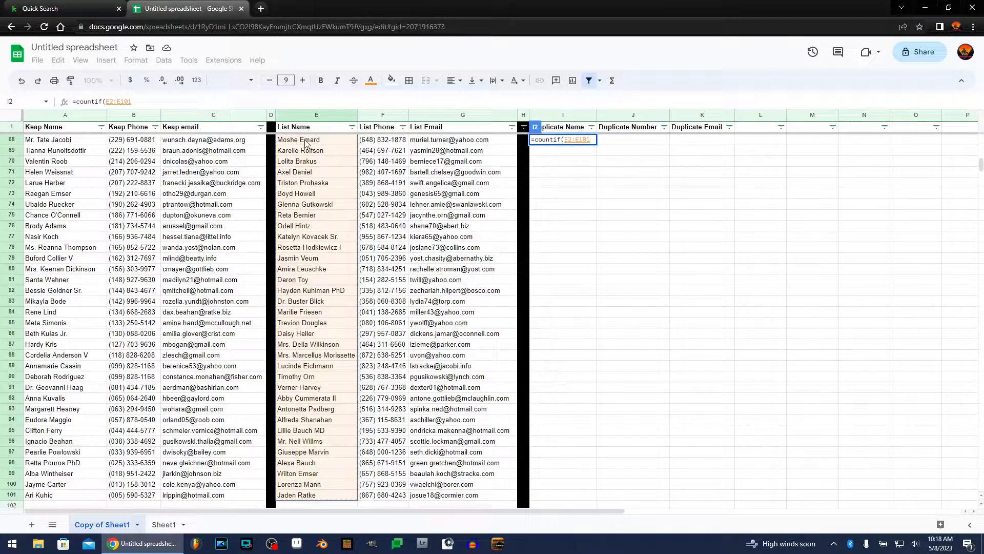
pyautogui.write(',')
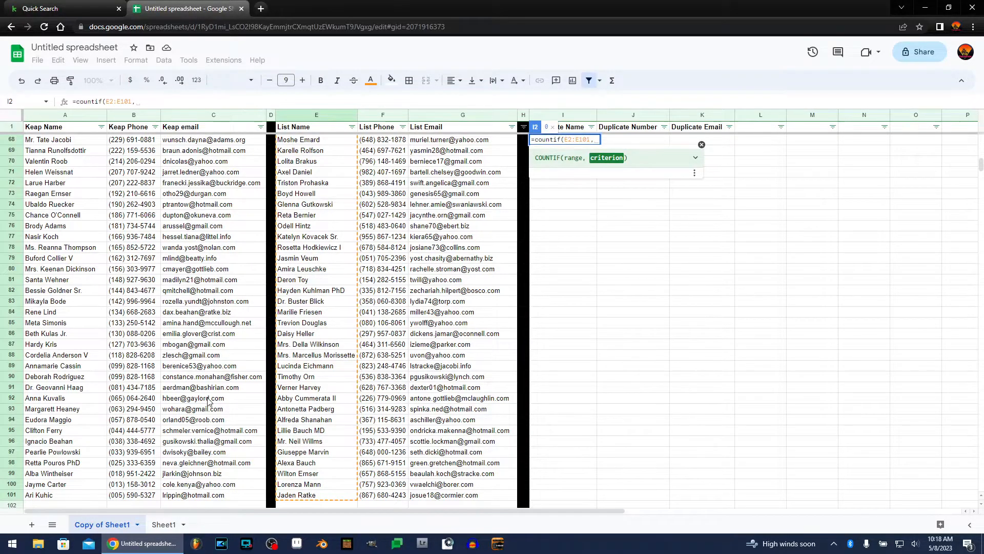
pyautogui.scroll(10, 208, 402)
pyautogui.scroll(5, 207, 402)
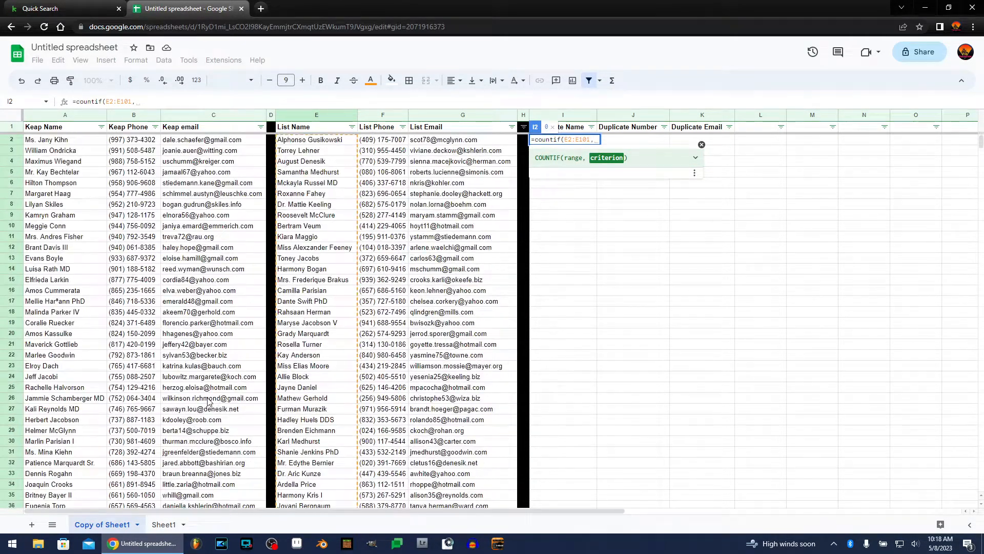
pyautogui.click(56, 142)
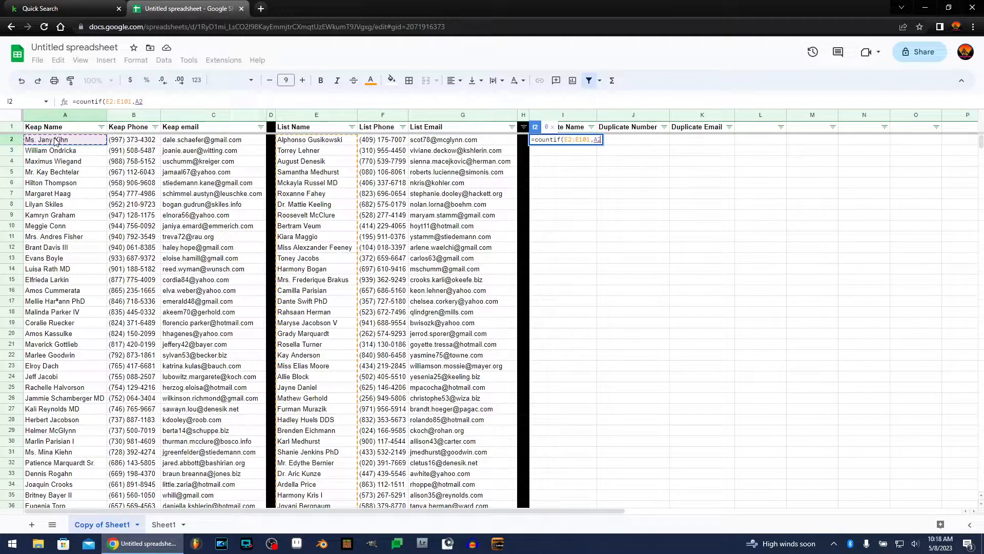
pyautogui.write(')')
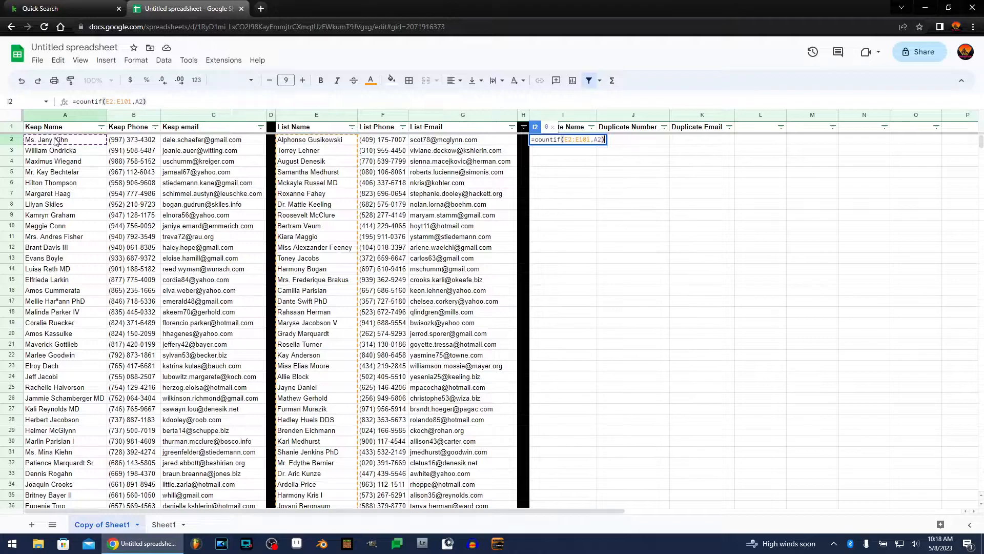
pyautogui.press('Return')
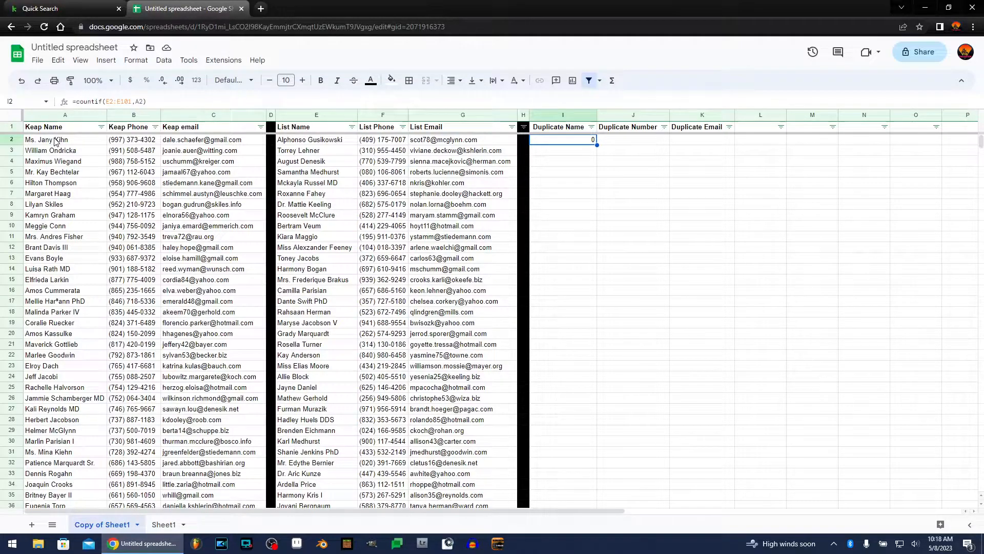
# Copy the COUNTIF formula from I2 into J2 and K2 for the Duplicate Number and Duplicate Email columns.
pyautogui.hotkey('ctrl', 'c')
pyautogui.press('Right')
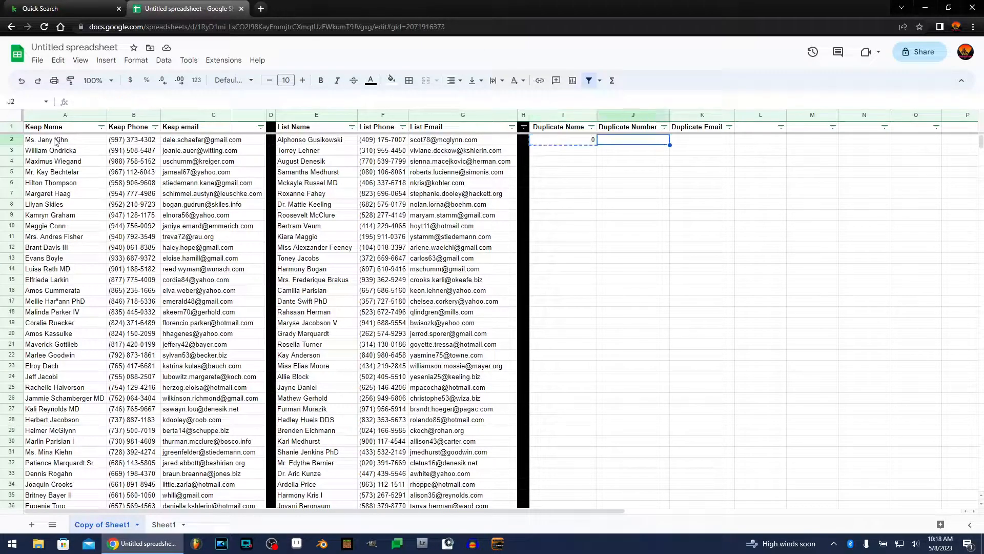
pyautogui.hotkey('ctrl', 'v')
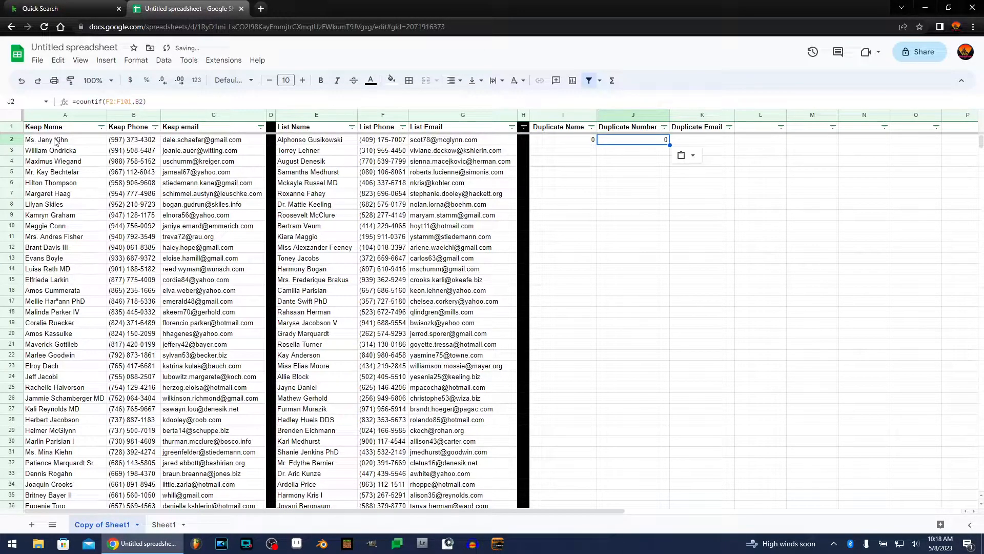
pyautogui.press('Right')
pyautogui.hotkey('ctrl', 'v')
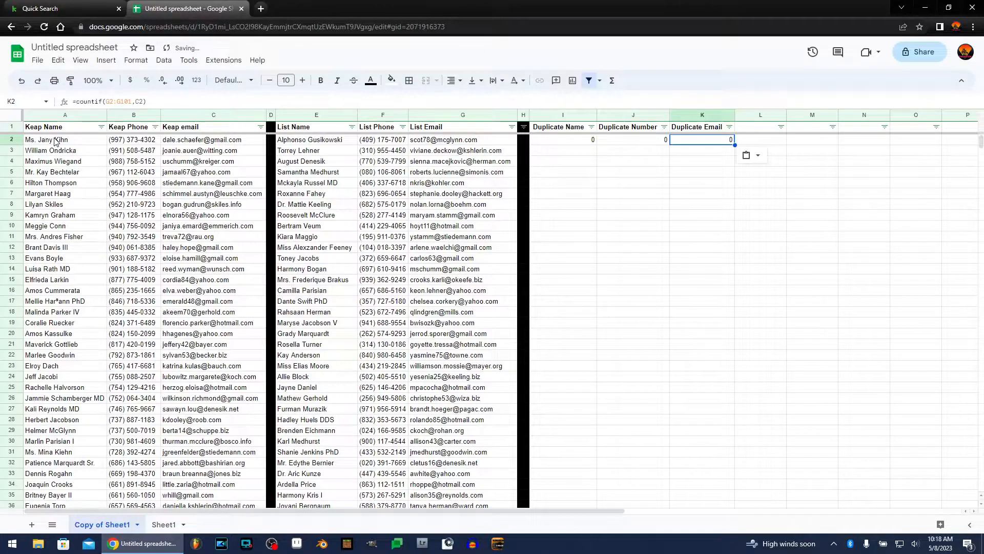
pyautogui.press('Left')
pyautogui.press('Left')
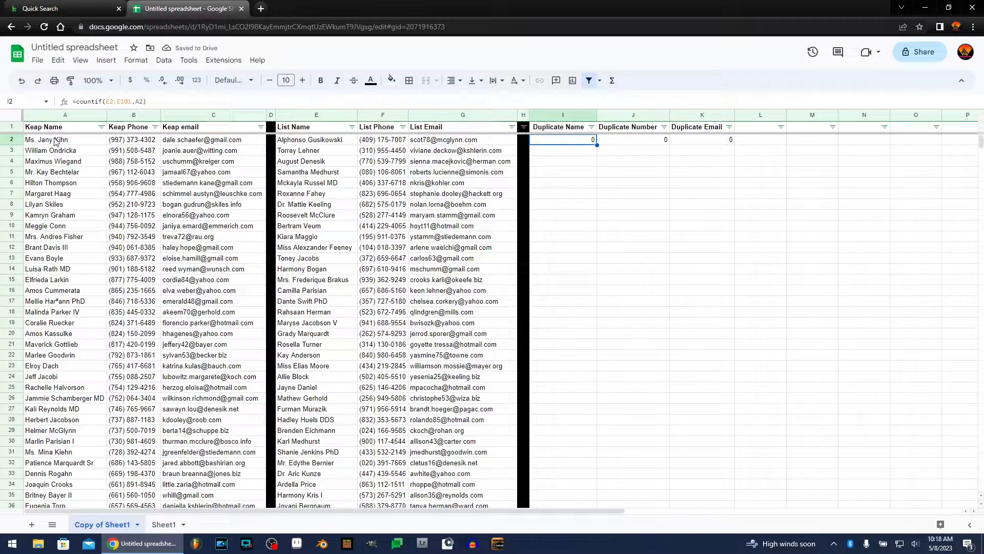
# Make the range in the Duplicate Name formula in I2 absolute, so it reads =countif($E$2:$E$101,A2).
pyautogui.press('Right')
pyautogui.press('Left')
pyautogui.press('Right')
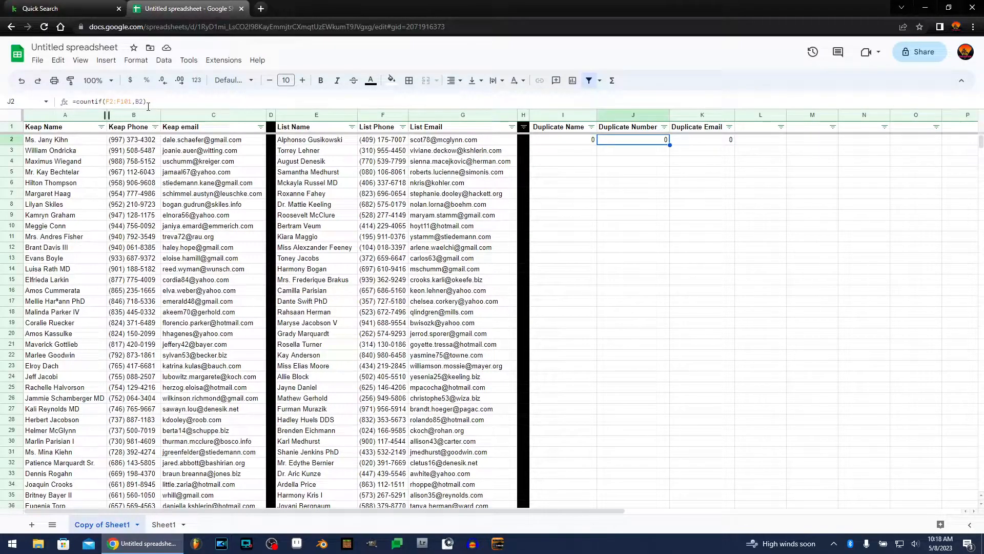
pyautogui.press('Right')
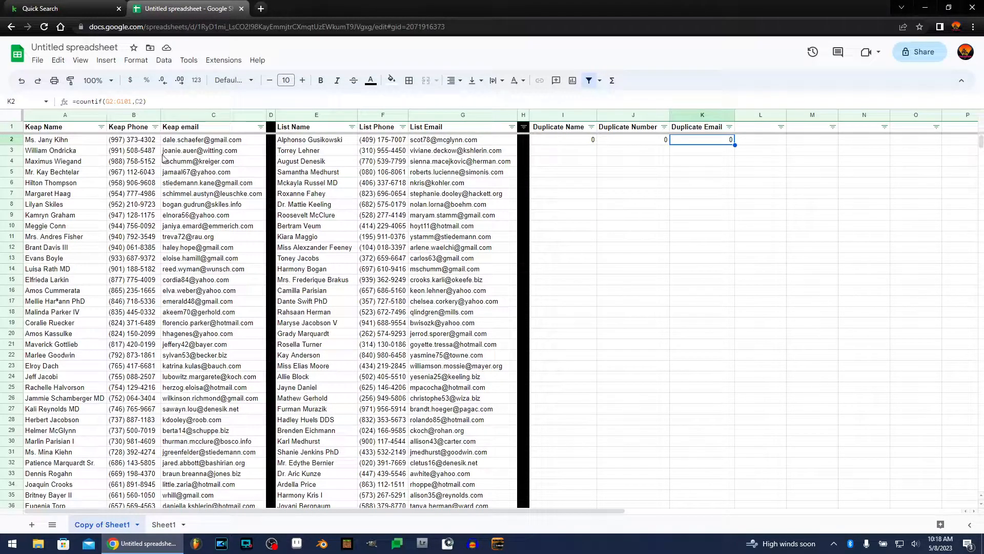
pyautogui.click(573, 143)
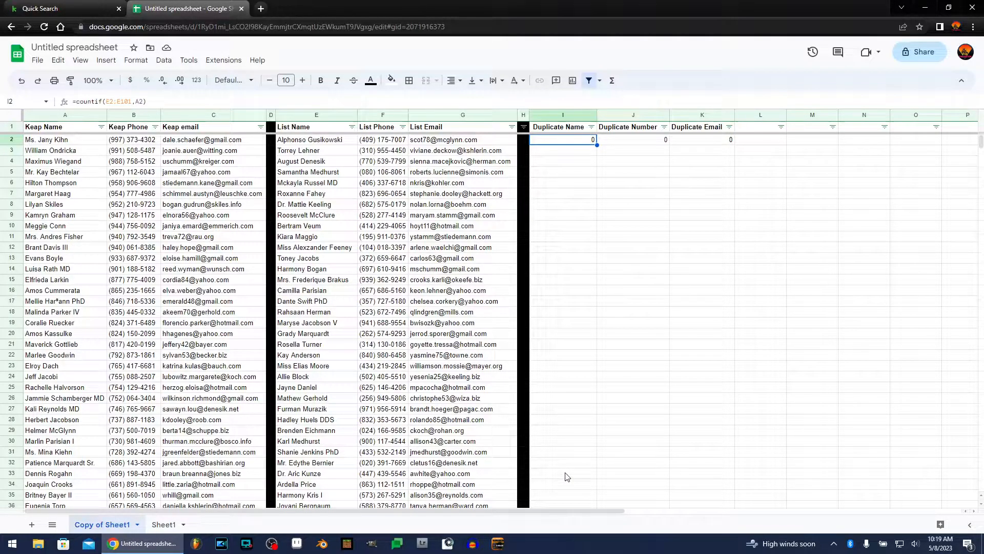
pyautogui.click(107, 101)
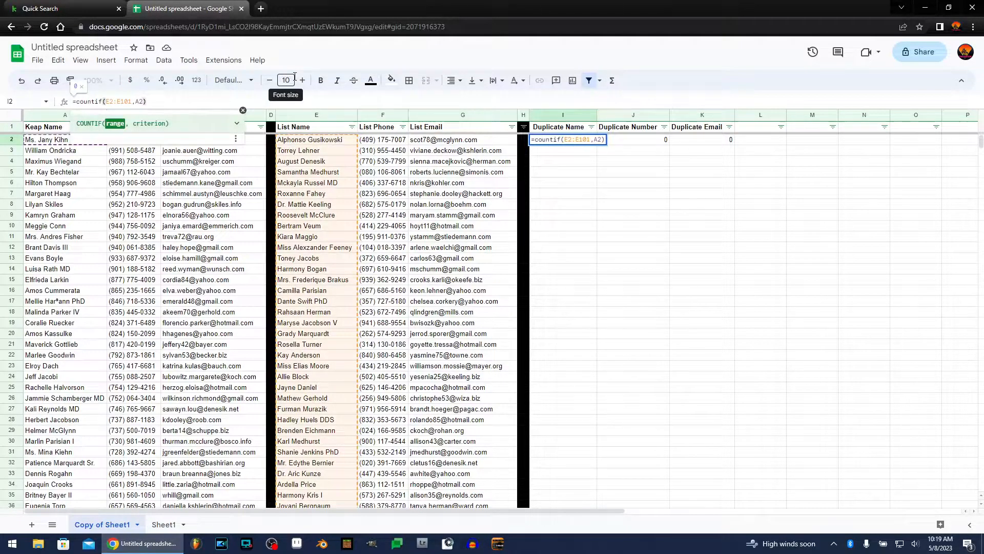
pyautogui.write('$')
pyautogui.press('Right')
pyautogui.write('$E')
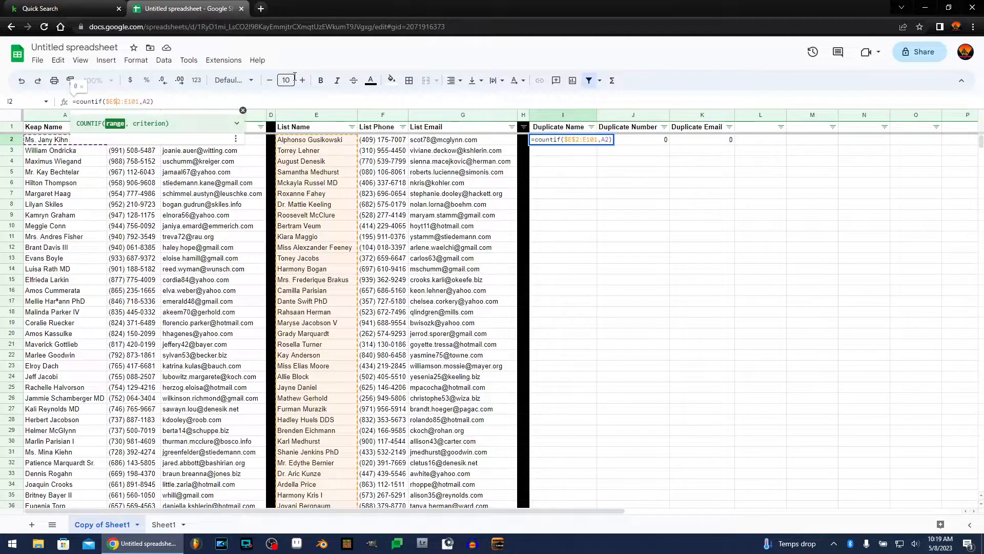
pyautogui.write('$2:$E$')
pyautogui.press('Tab')
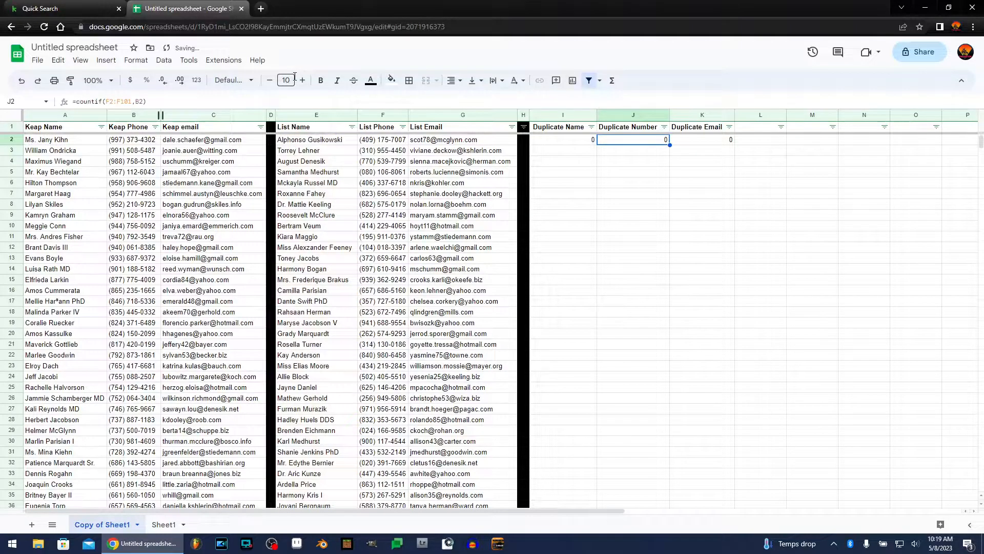
# Make the range in the Duplicate Number formula in J2 absolute, so it reads =countif($F$2:$F$101,B2).
pyautogui.click(109, 101)
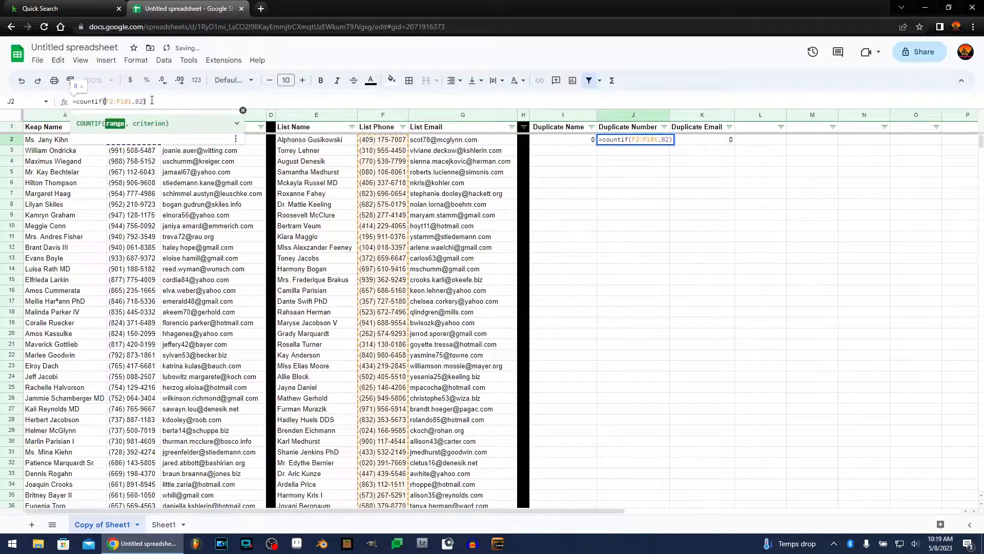
pyautogui.write('$')
pyautogui.press('Right')
pyautogui.write('$')
pyautogui.press('Right')
pyautogui.press('Right')
pyautogui.write('$')
pyautogui.press('Right')
pyautogui.press('Right')
pyautogui.write('$')
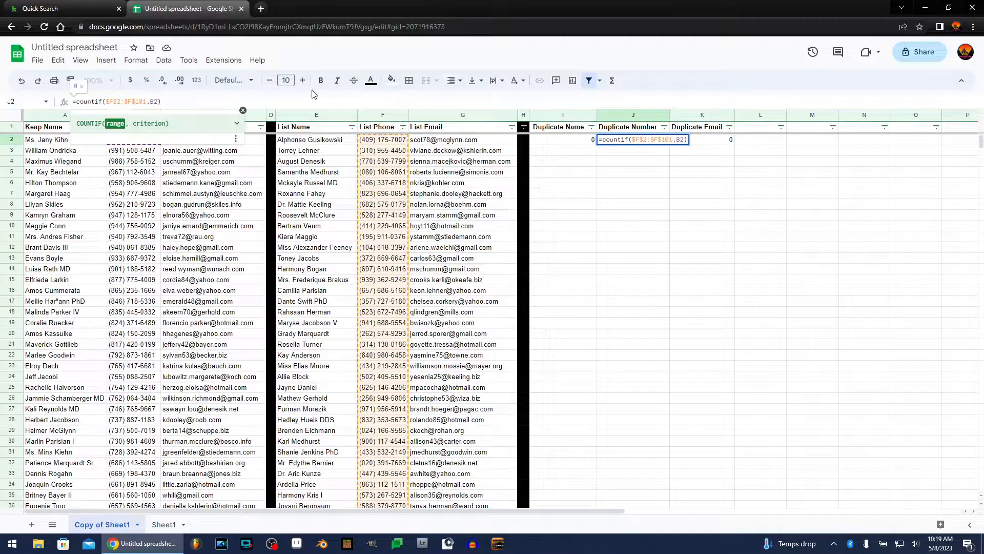
pyautogui.press('Right')
pyautogui.press('Right')
pyautogui.press('Right')
pyautogui.press('Right')
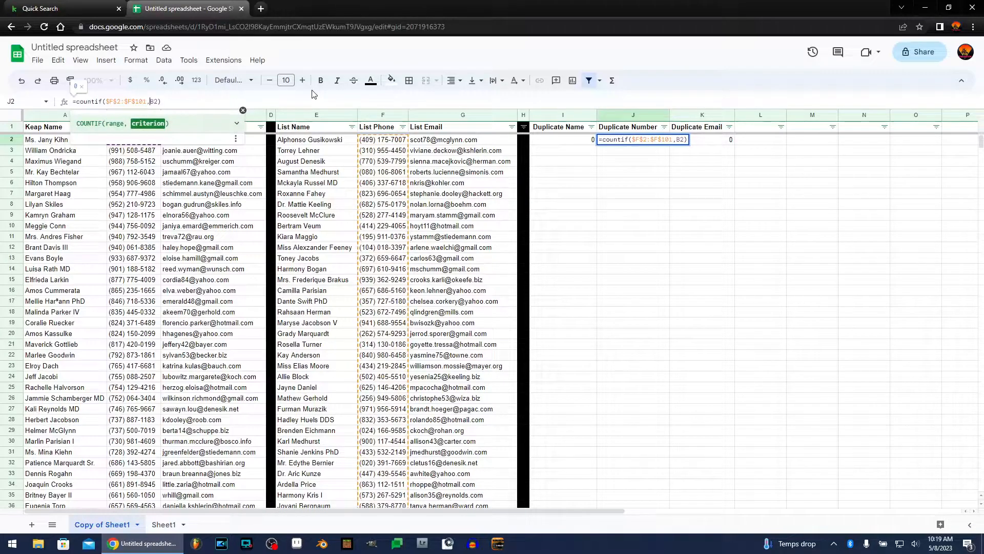
pyautogui.press('Tab')
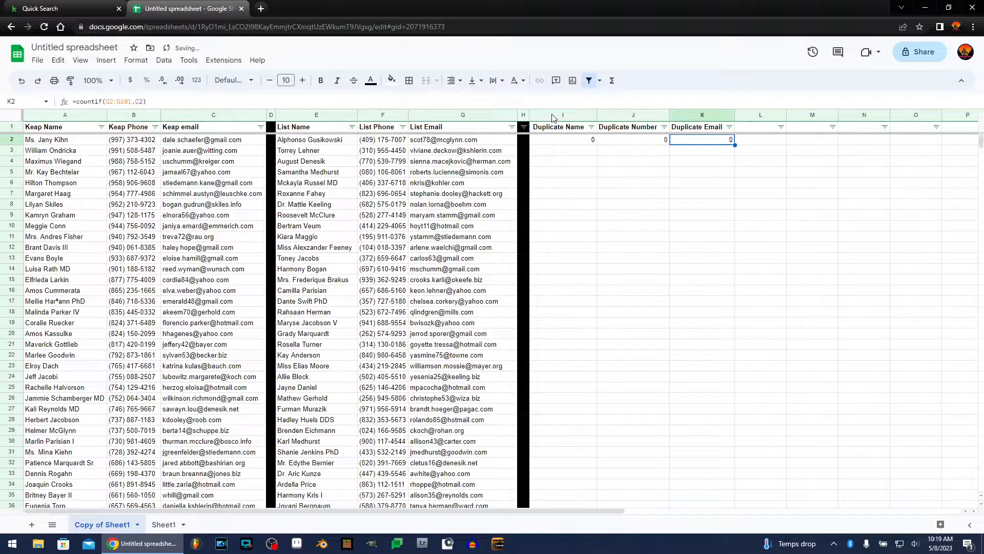
# Make the range in the Duplicate Email formula in K2 absolute, so it reads =countif($G$2:$G$101,C2).
pyautogui.click(107, 101)
pyautogui.write('$')
pyautogui.press('Right')
pyautogui.write('$')
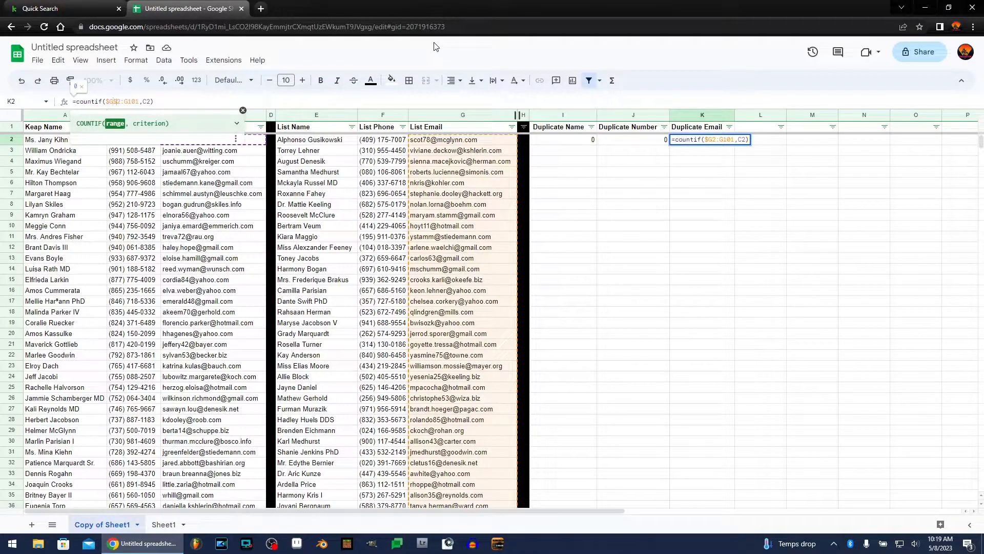
pyautogui.press('Right')
pyautogui.press('Right')
pyautogui.write('$')
pyautogui.press('Return')
pyautogui.press('Up')
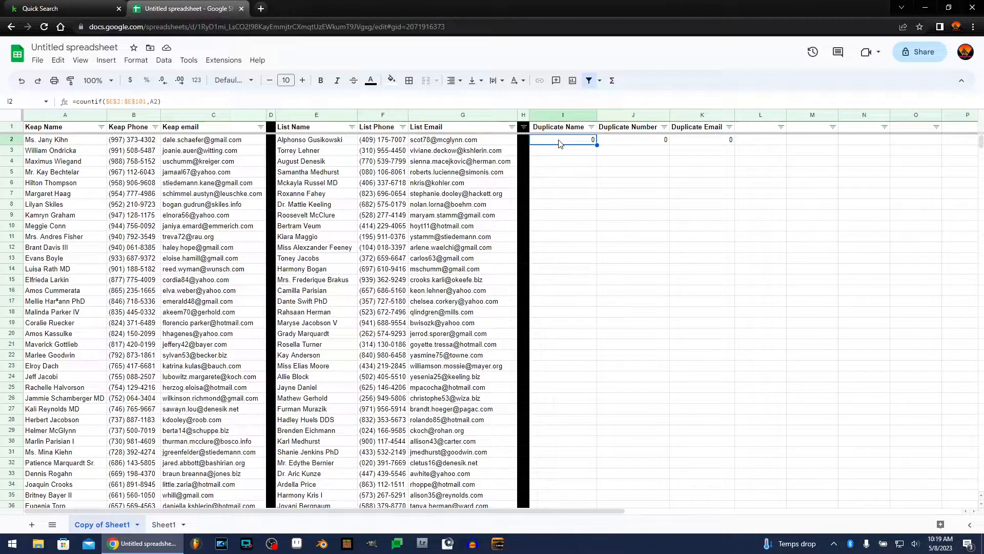
# Review the formulas in J2 and K2 and look through the Keap records from row 2 down to row 101.
pyautogui.click(627, 143)
pyautogui.click(697, 142)
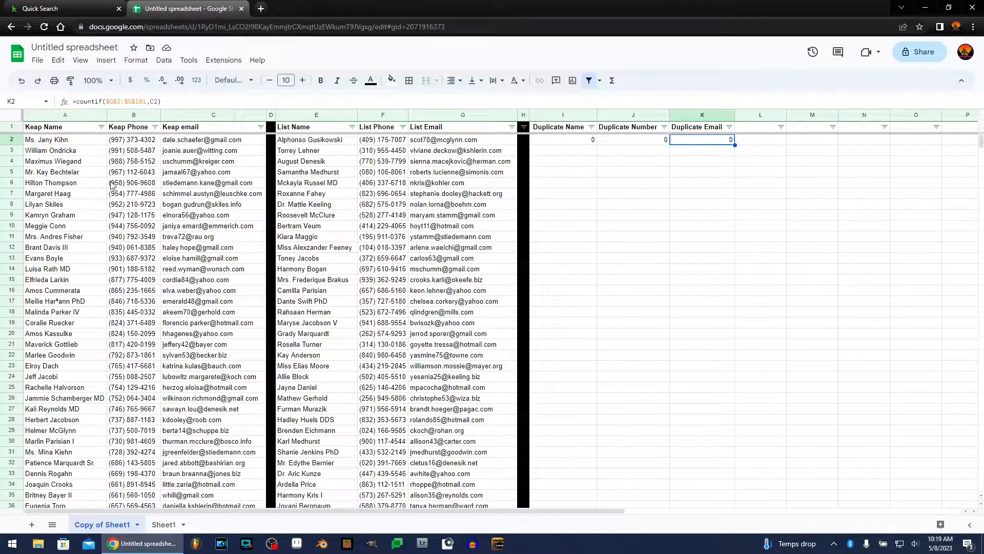
pyautogui.click(76, 142)
pyautogui.click(73, 153)
pyautogui.click(71, 163)
pyautogui.click(66, 173)
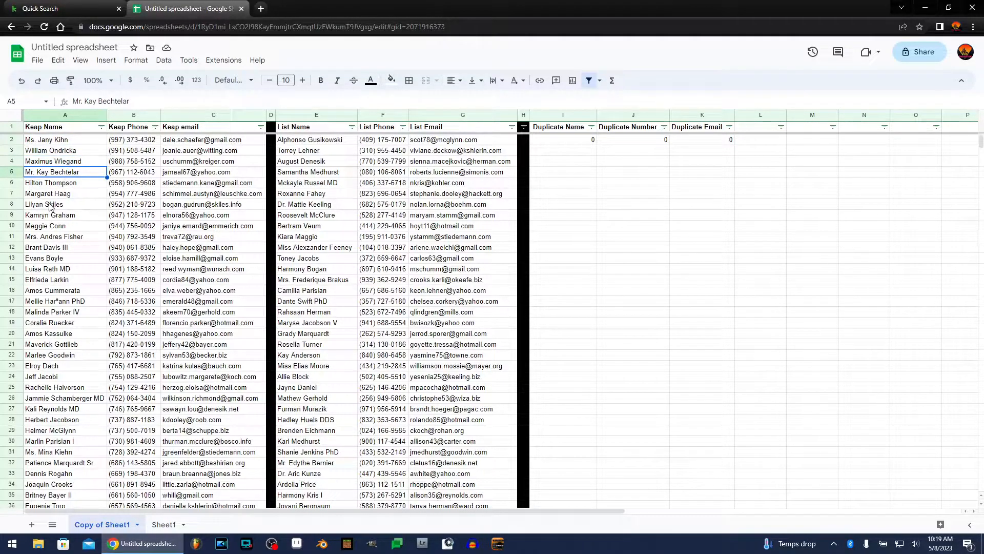
pyautogui.scroll(-15, 82, 374)
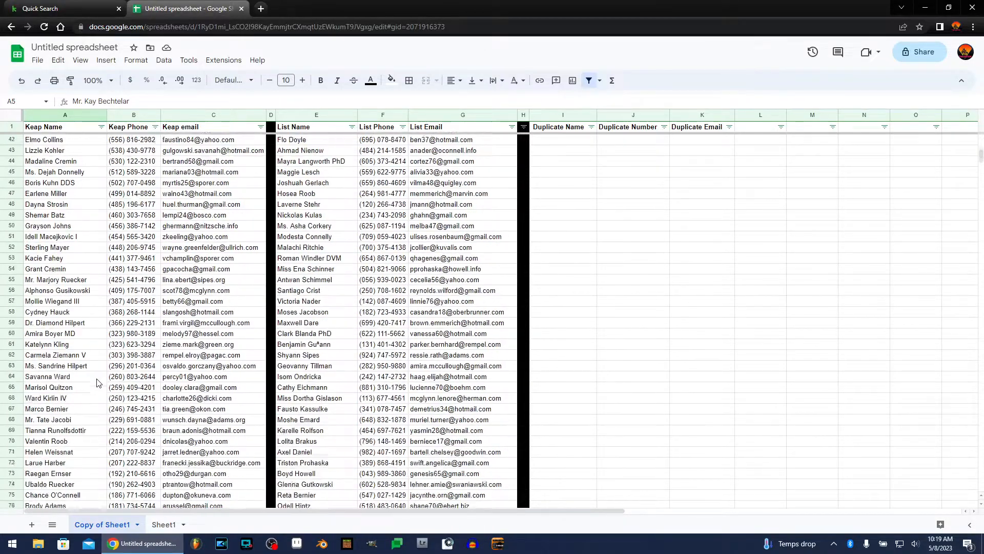
pyautogui.scroll(-5, 101, 391)
pyautogui.click(41, 323)
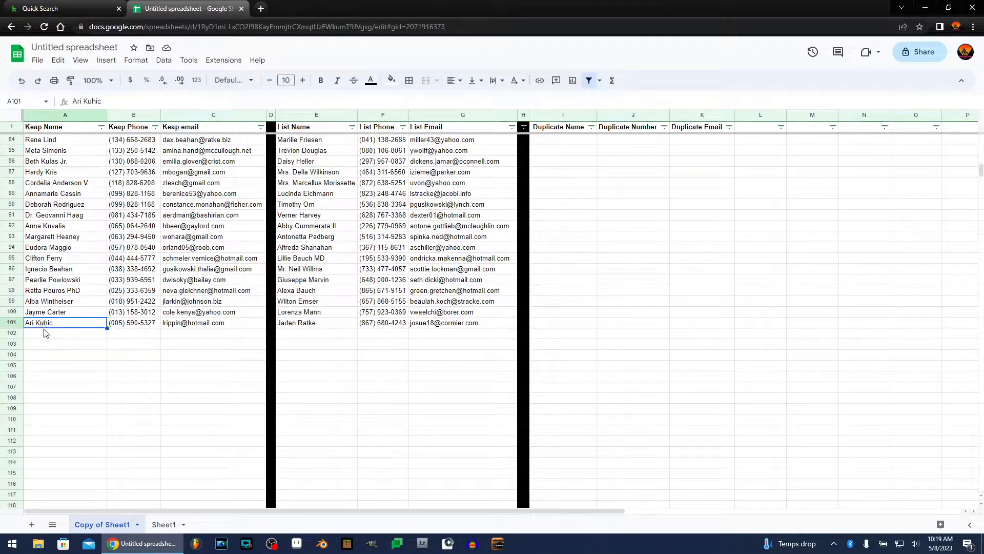
pyautogui.click(221, 325)
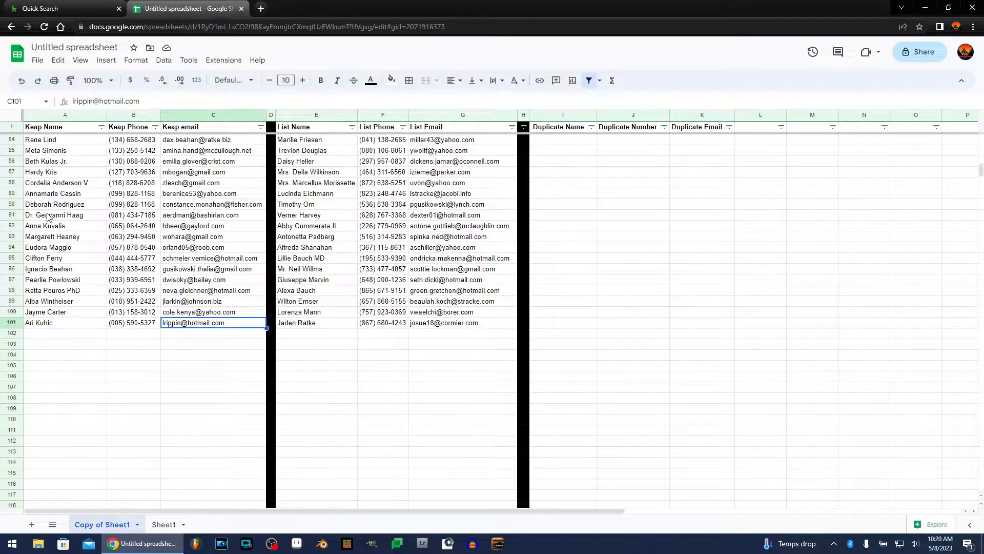
pyautogui.scroll(20, 264, 199)
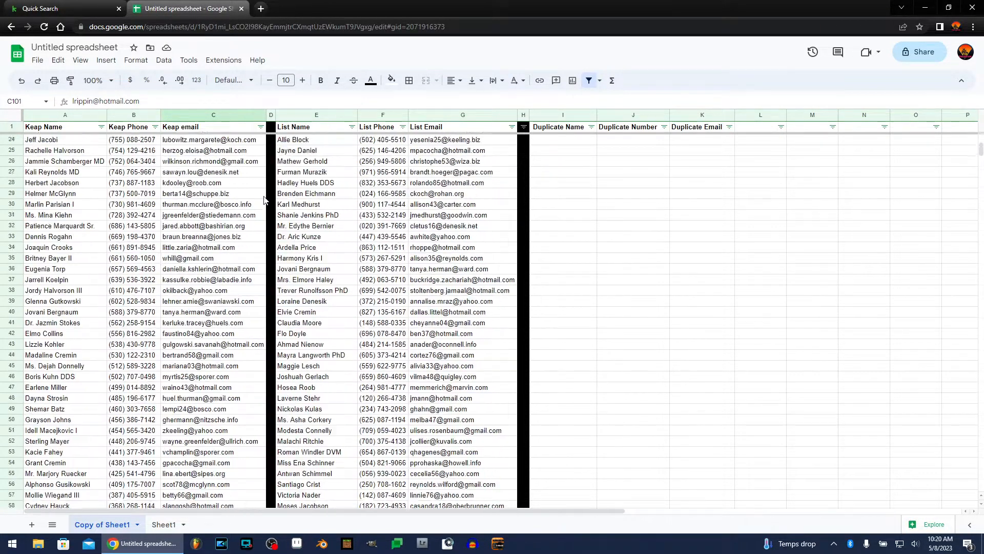
# Copy the three COUNTIF formulas in I2:K2 down into I3:K101.
pyautogui.click(562, 143)
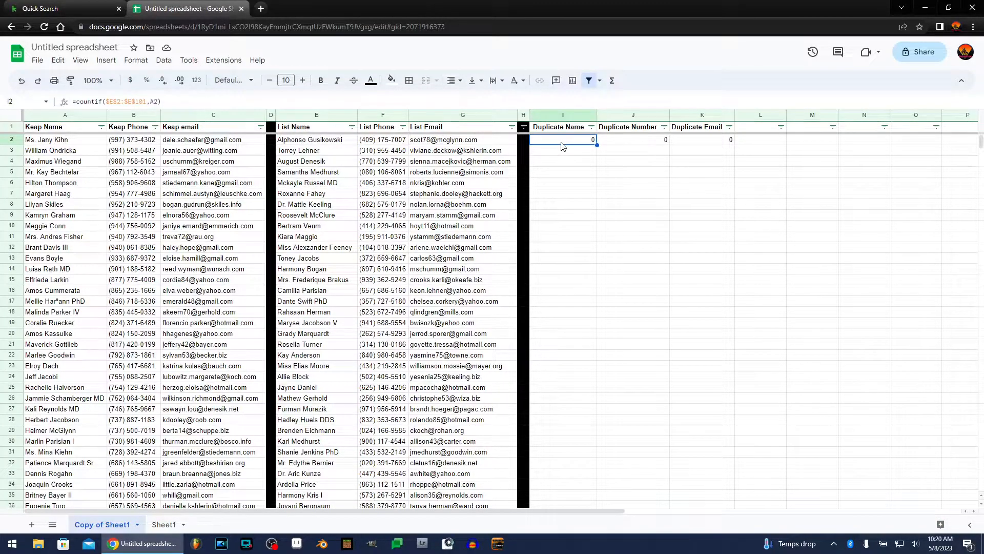
pyautogui.hotkey('shift', 'Right')
pyautogui.hotkey('shift', 'Right')
pyautogui.press('Left')
pyautogui.press('Left')
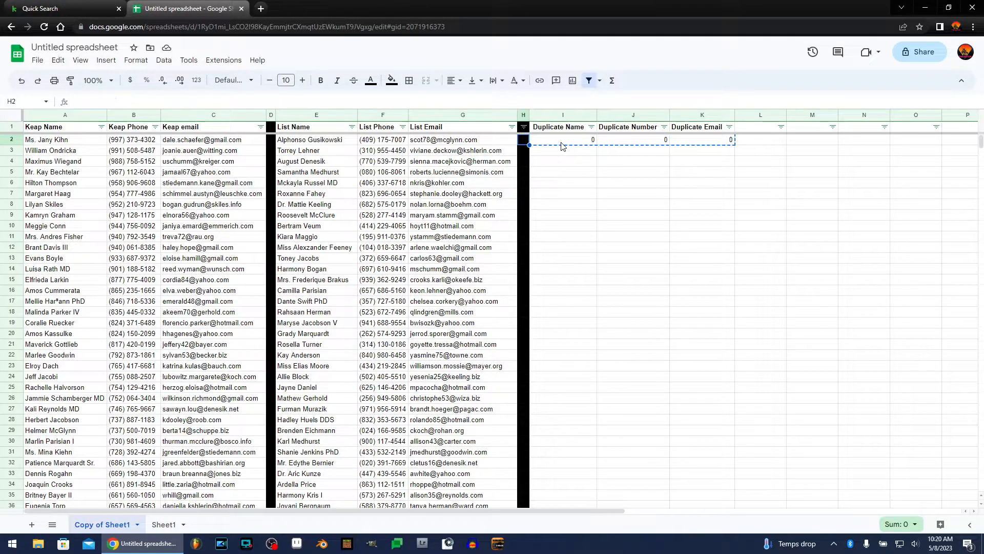
pyautogui.hotkey('ctrl', 'Down')
pyautogui.press('Right')
pyautogui.press('Right')
pyautogui.hotkey('shift', 'Right')
pyautogui.hotkey('shift', 'Right')
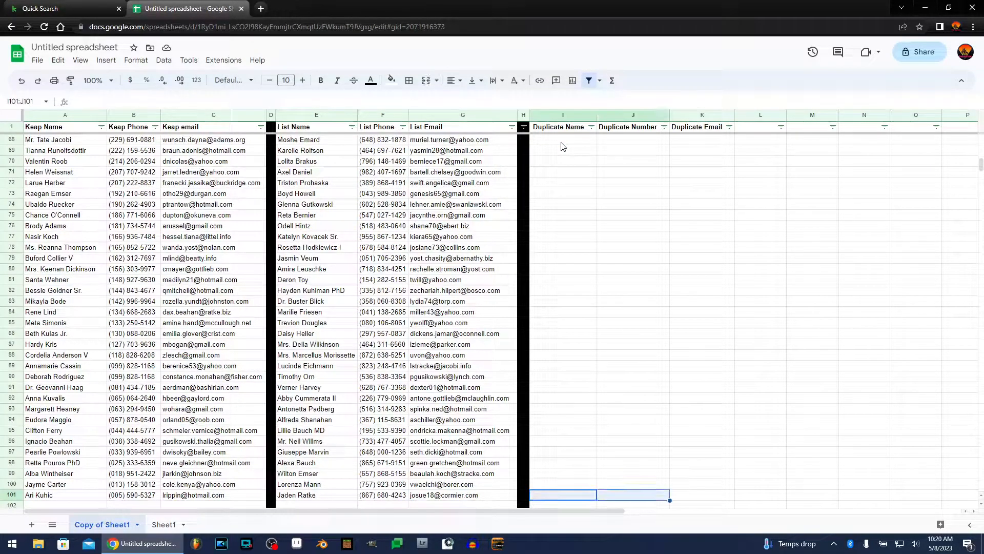
pyautogui.hotkey('shift', 'Up')
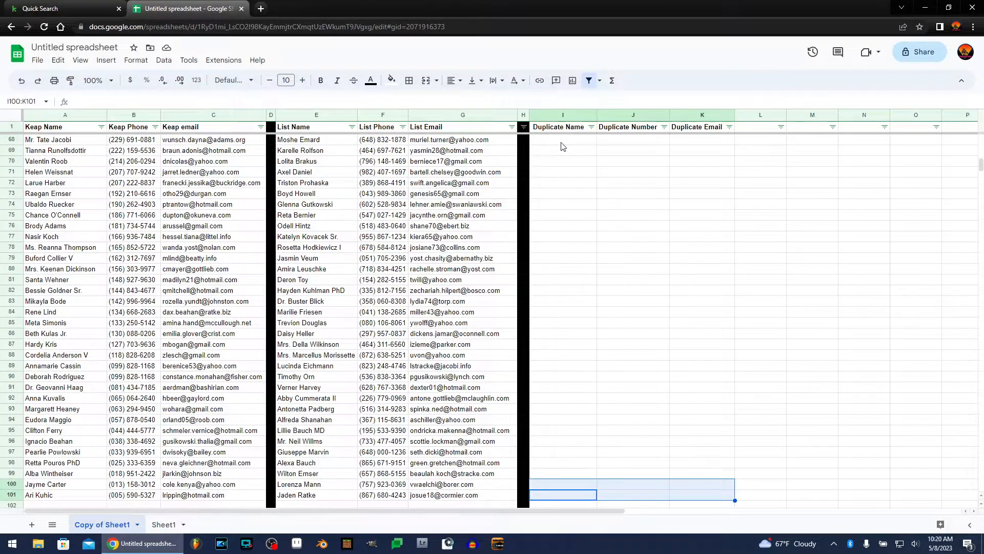
pyautogui.hotkey('ctrl', 'shift', 'Up')
pyautogui.hotkey('shift', 'Down')
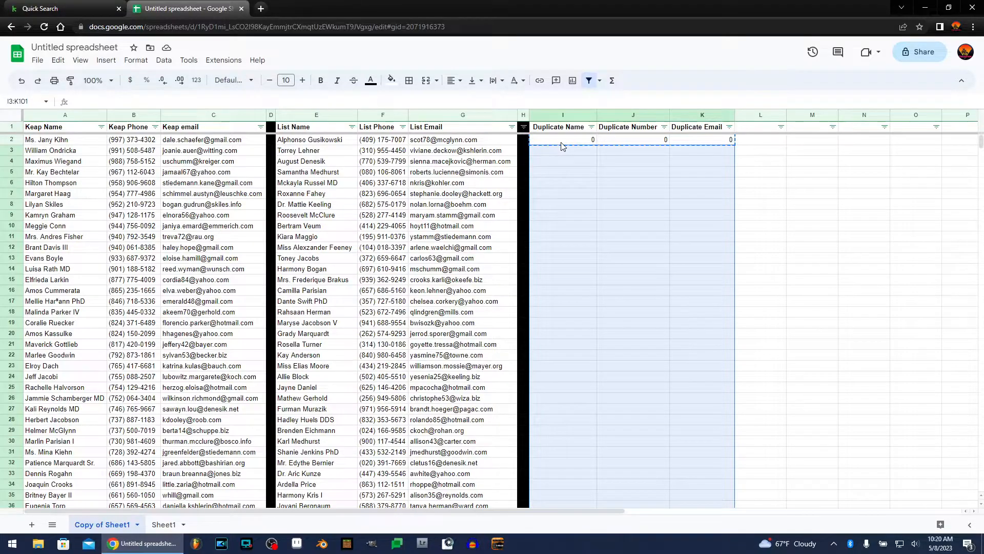
pyautogui.hotkey('ctrl', 'v')
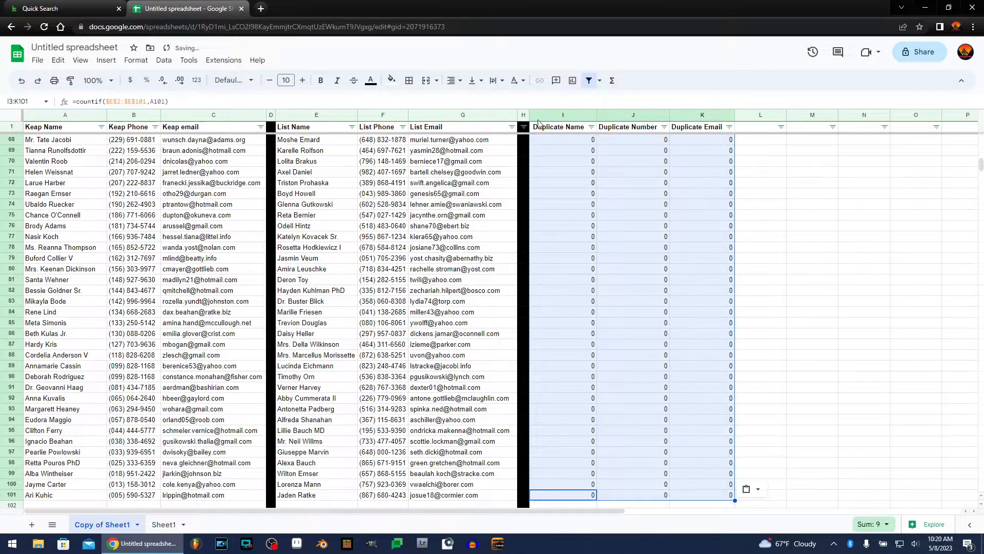
pyautogui.scroll(15, 617, 195)
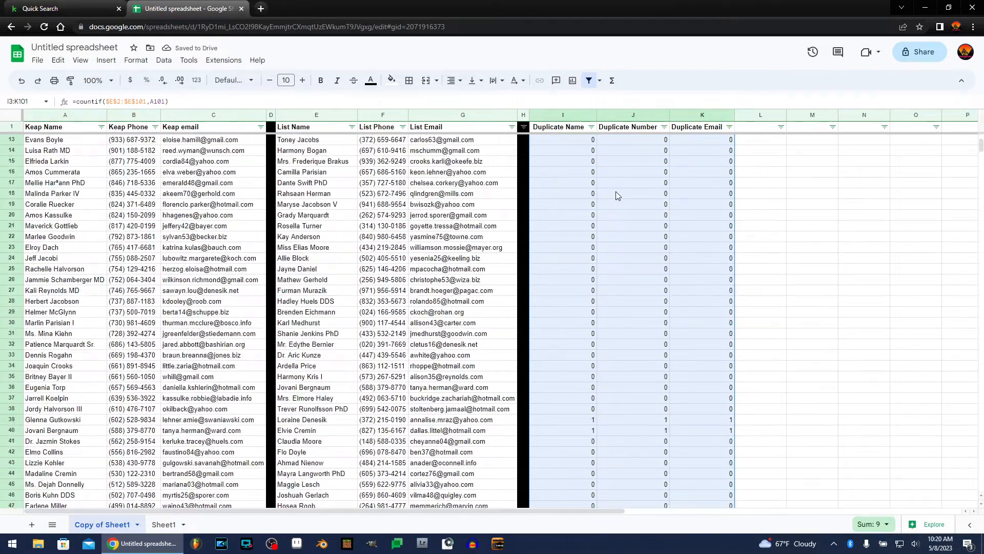
pyautogui.click(808, 175)
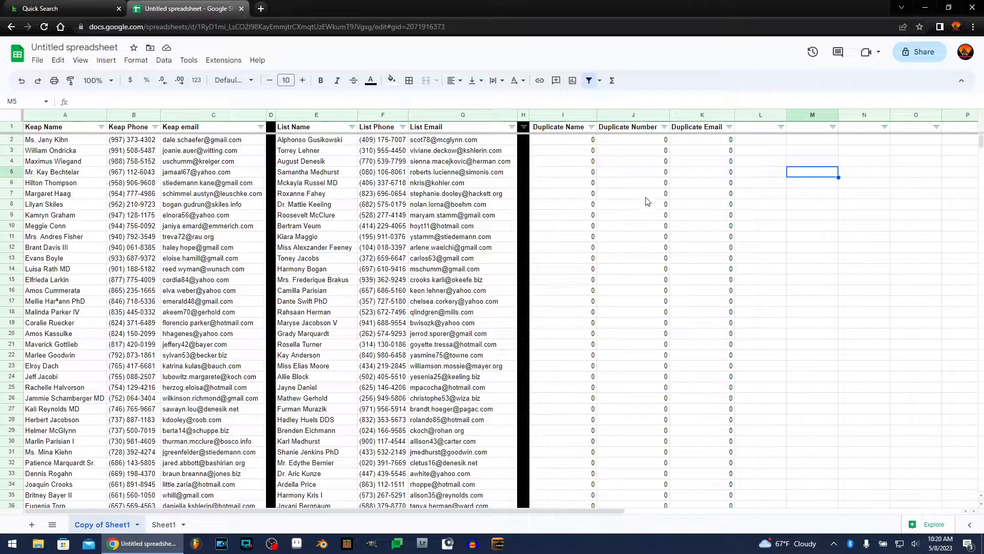
# Examine the I2 formula and compare the Keap name, phone and email columns with the matching List columns it checks.
pyautogui.click(562, 141)
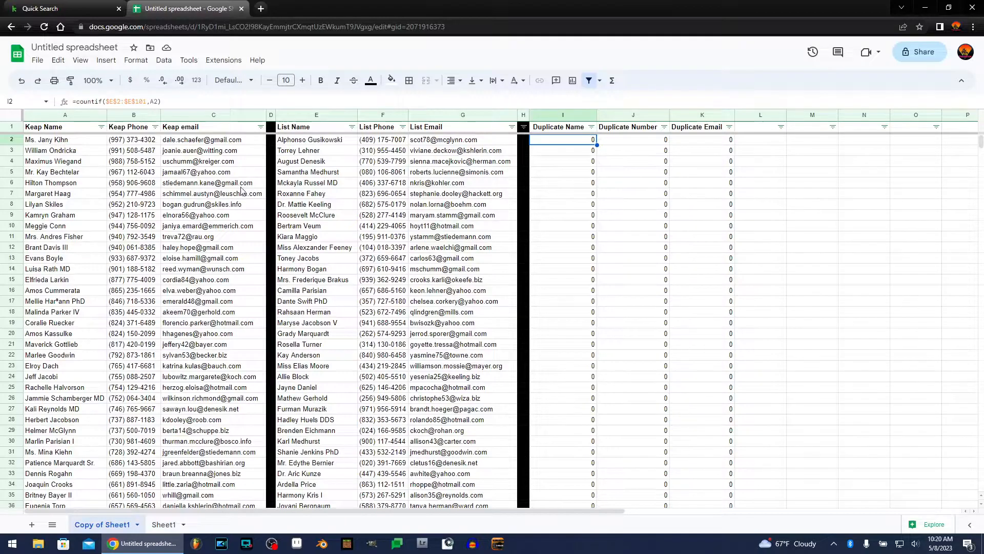
pyautogui.click(43, 140)
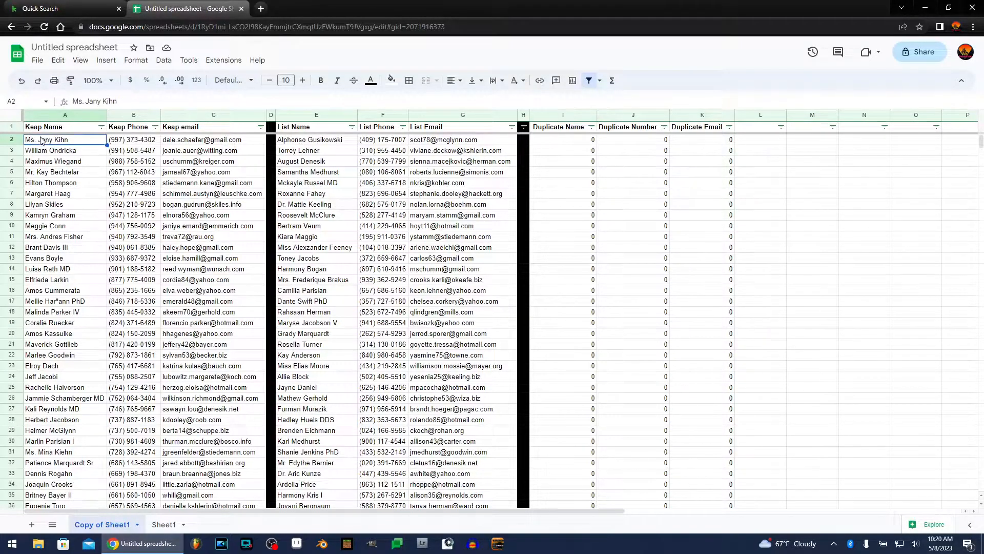
pyautogui.click(297, 141)
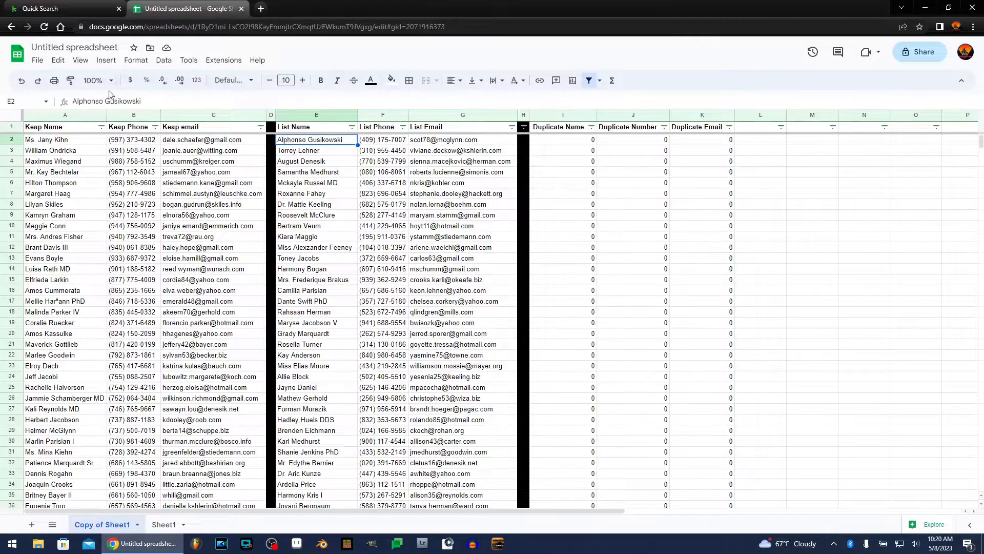
pyautogui.click(137, 145)
pyautogui.click(374, 142)
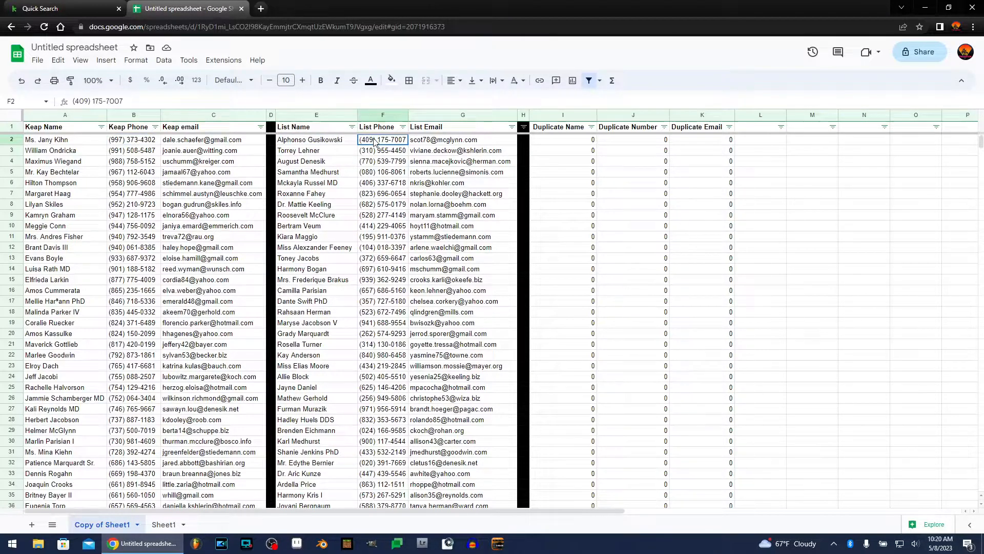
pyautogui.click(226, 144)
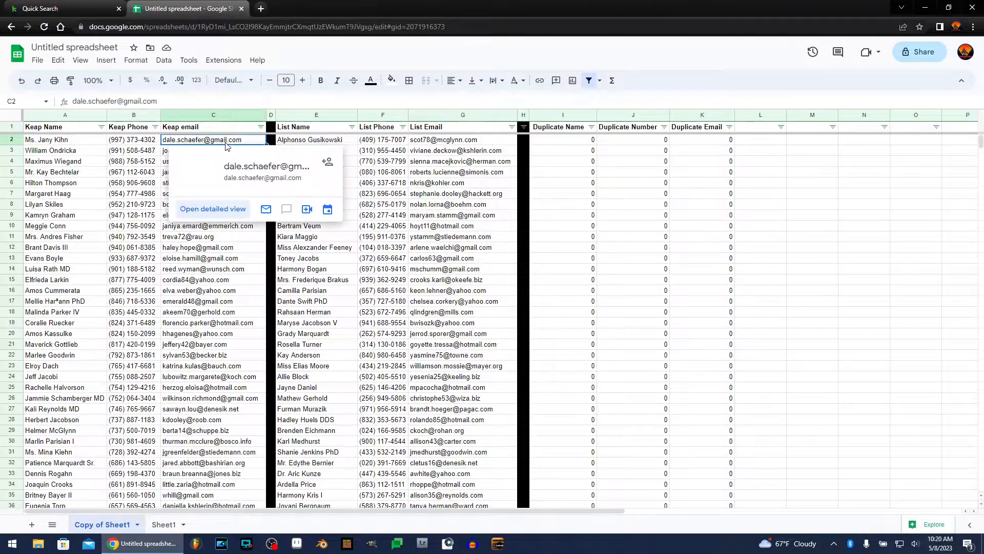
pyautogui.click(464, 142)
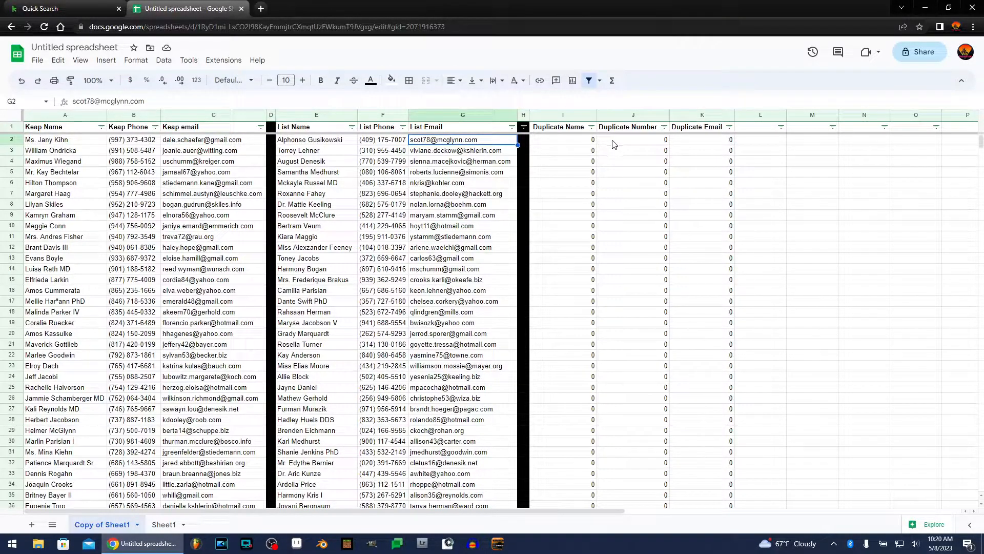
pyautogui.click(587, 139)
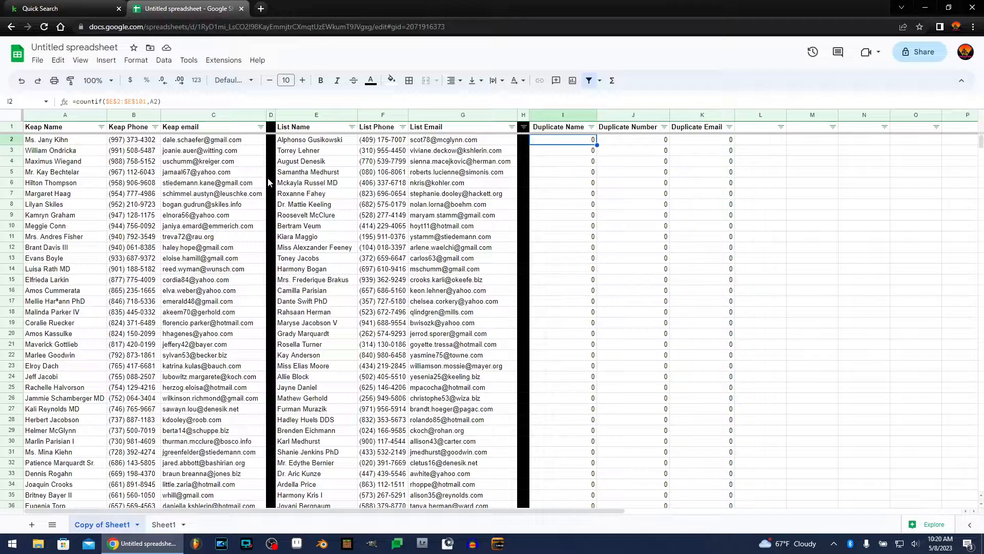
pyautogui.click(43, 142)
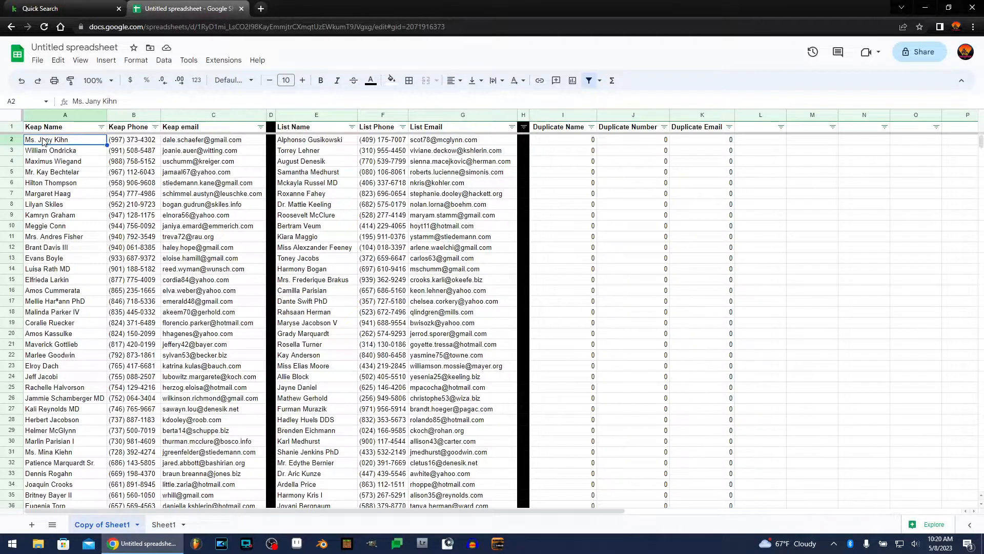
pyautogui.click(289, 144)
pyautogui.click(123, 229)
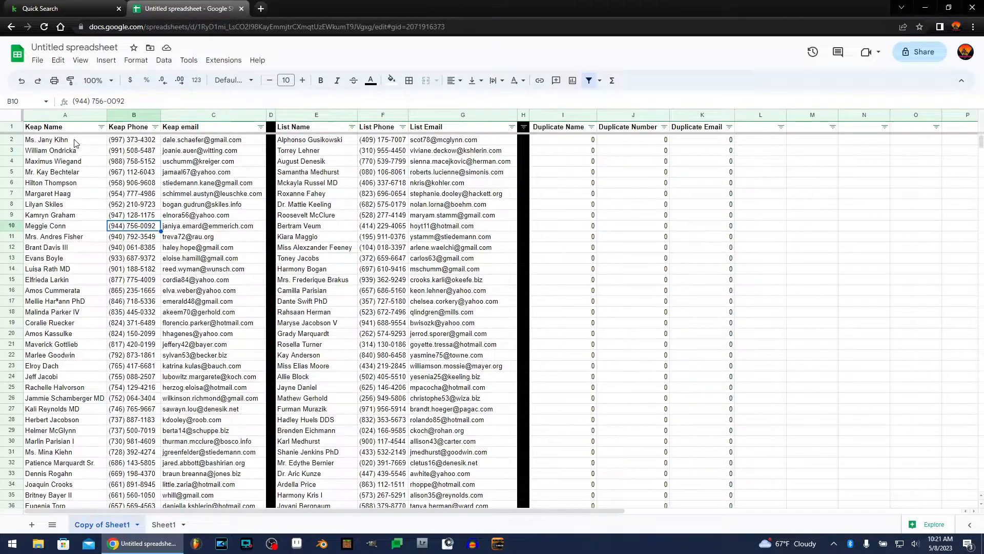
# Sort the sheet by the Duplicate Name column in descending order (Z → A).
pyautogui.click(589, 144)
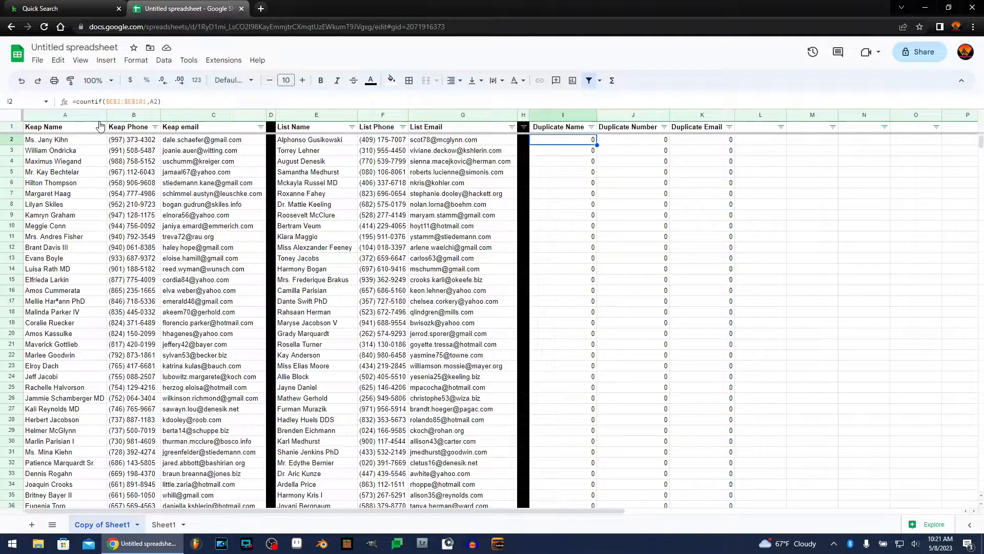
pyautogui.click(90, 142)
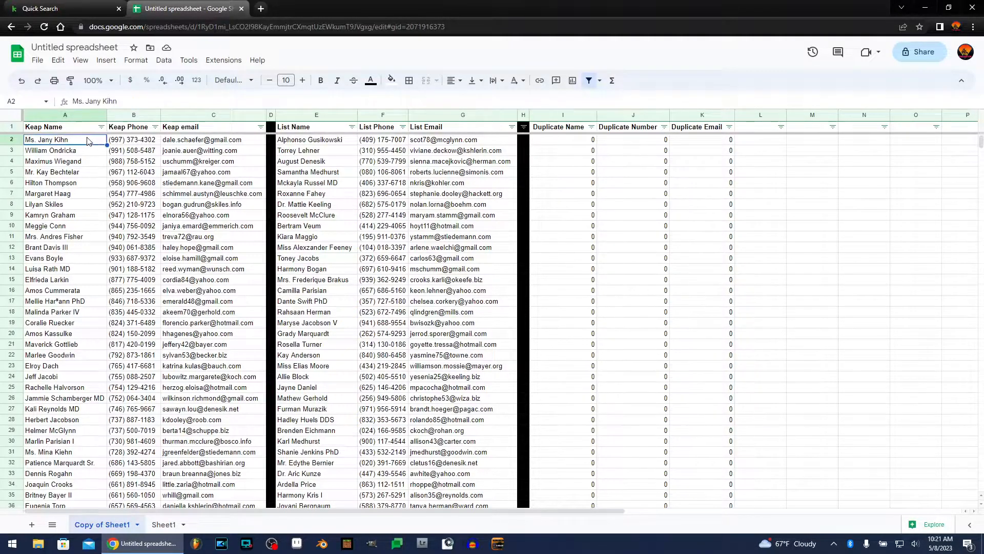
pyautogui.click(592, 127)
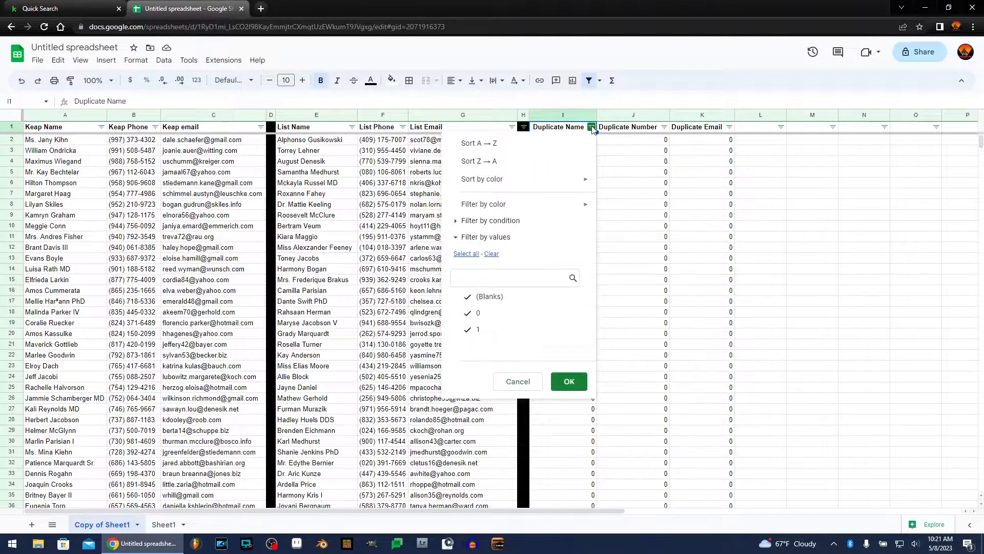
pyautogui.click(552, 161)
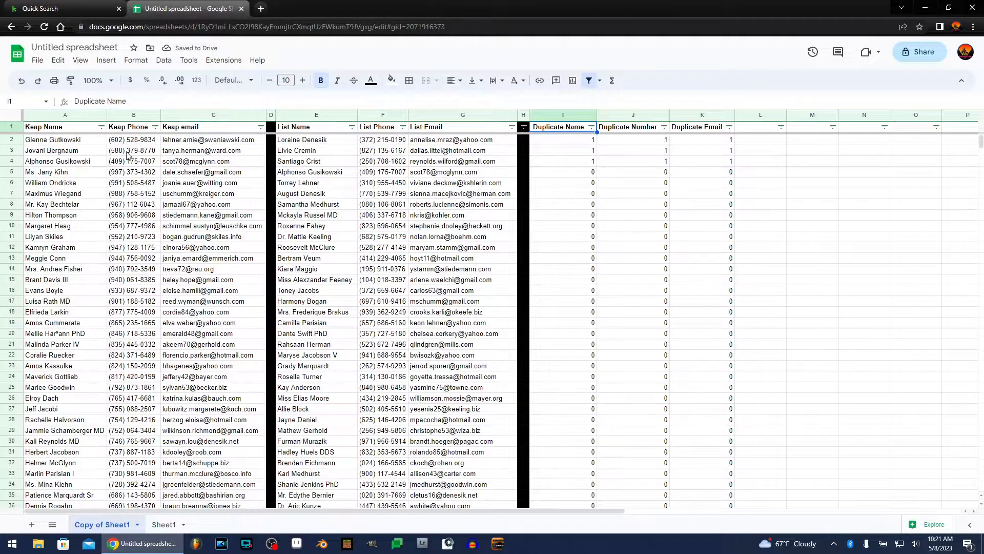
# Examine the Keap names, phones and emails in A2:C4 and compare them with the List records in rows 2 to 5.
pyautogui.click(66, 140)
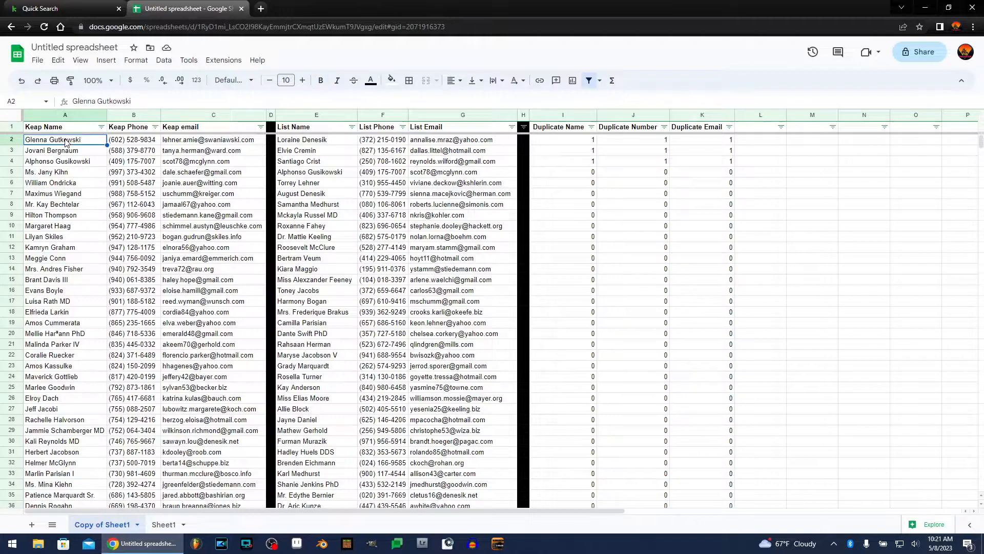
pyautogui.moveTo(58, 141); pyautogui.dragTo(56, 163)
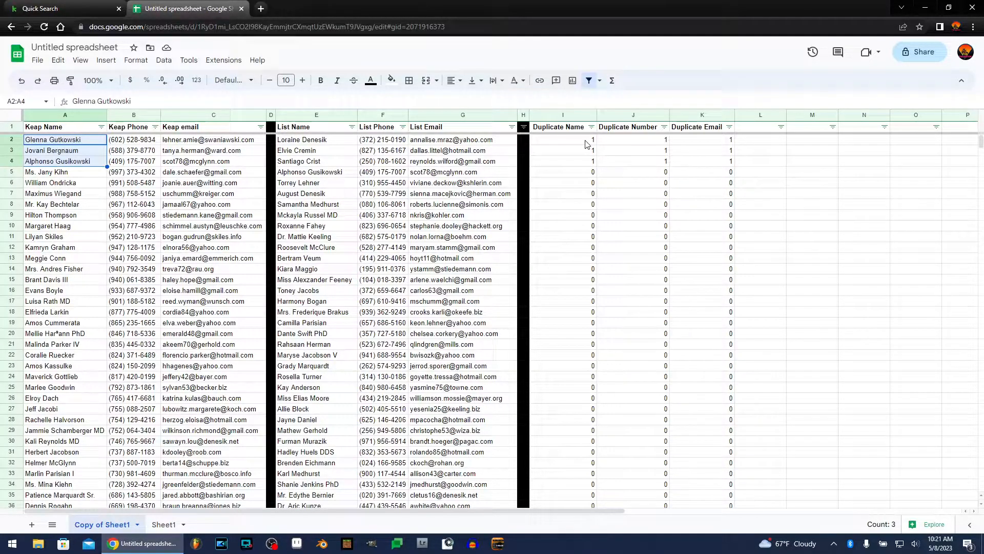
pyautogui.click(49, 193)
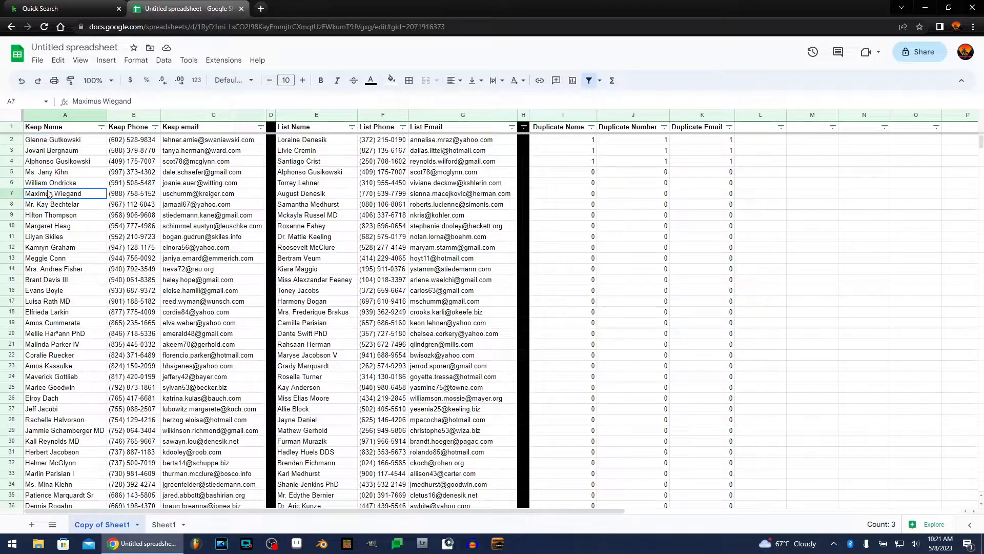
pyautogui.moveTo(55, 143); pyautogui.dragTo(199, 162)
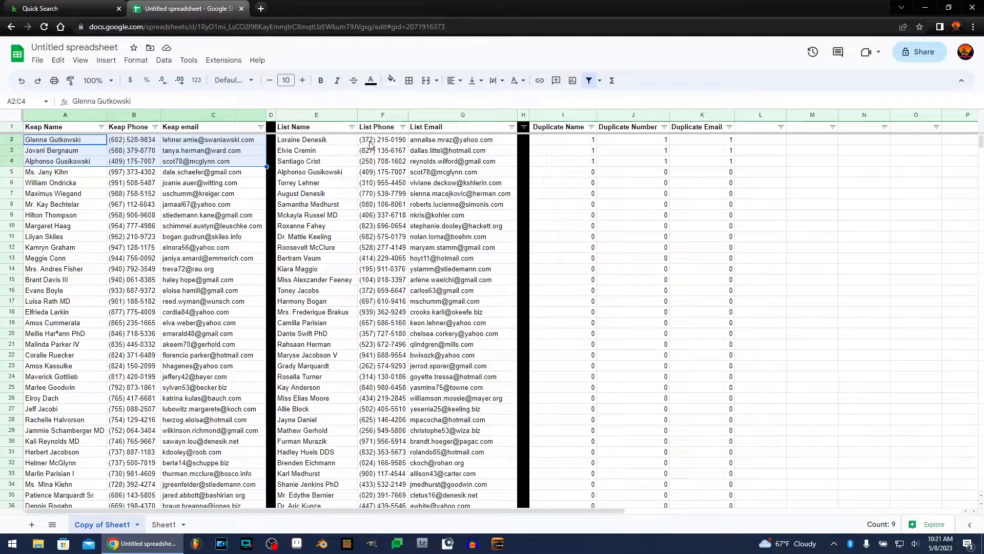
pyautogui.click(380, 215)
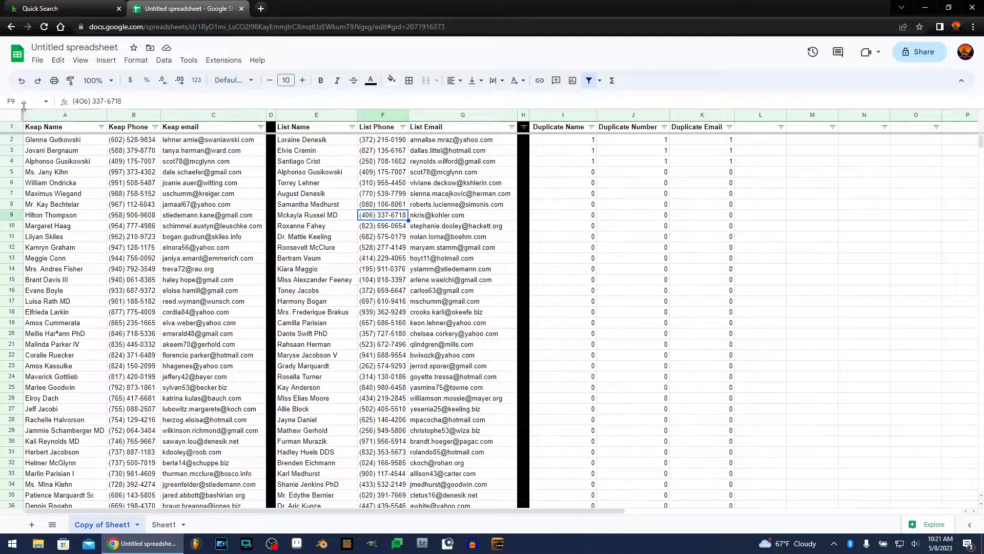
pyautogui.click(36, 141)
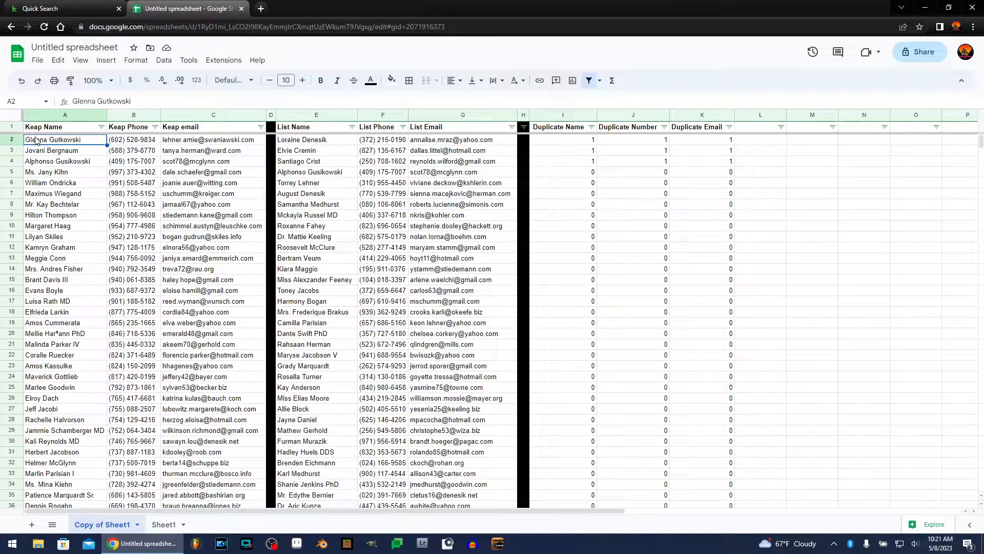
pyautogui.moveTo(49, 141); pyautogui.dragTo(49, 163)
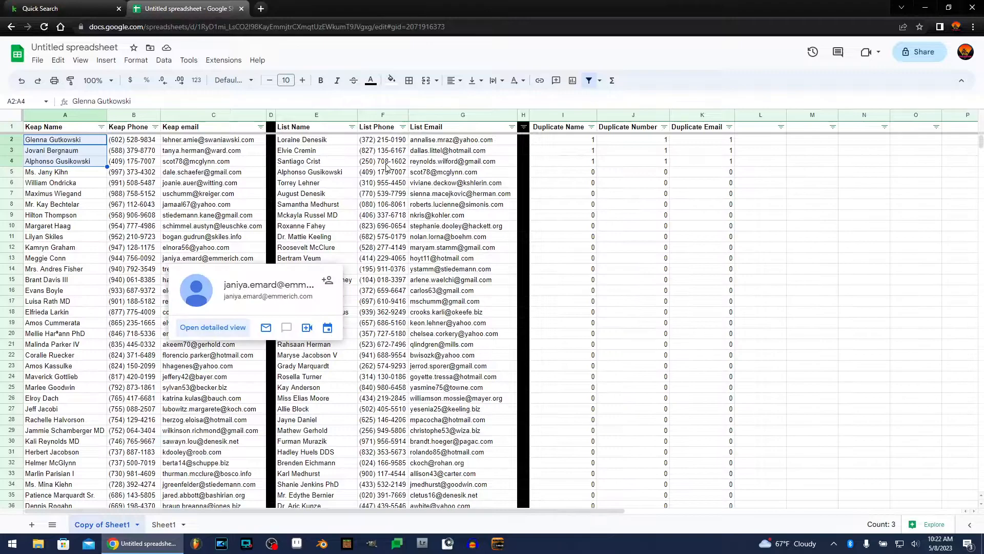
pyautogui.moveTo(308, 139); pyautogui.dragTo(365, 161)
pyautogui.click(334, 180)
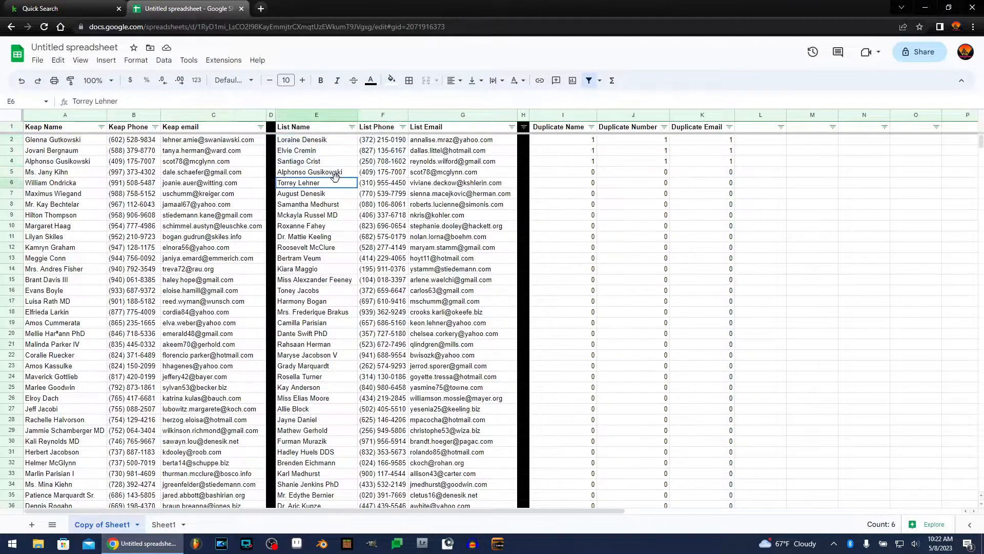
pyautogui.moveTo(310, 175); pyautogui.dragTo(451, 172)
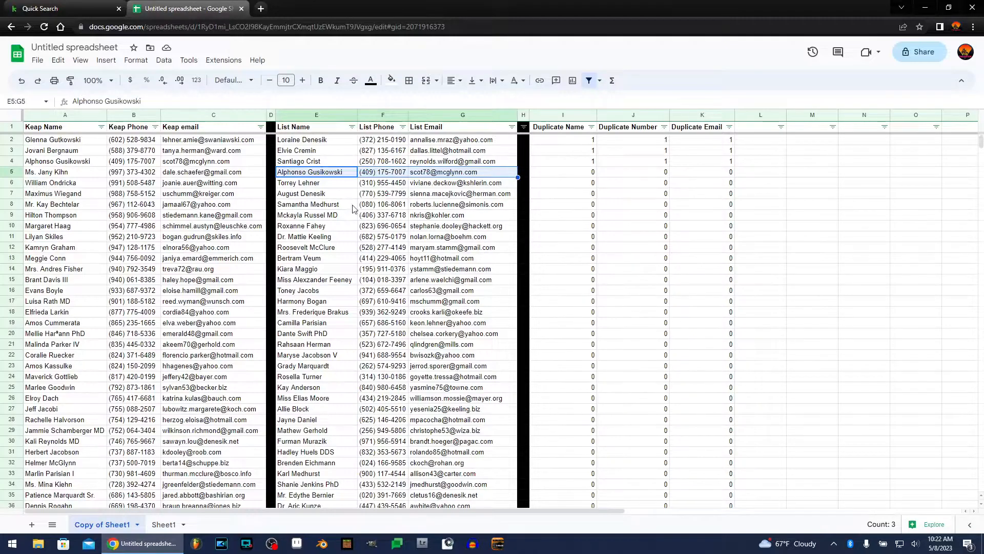
pyautogui.click(399, 218)
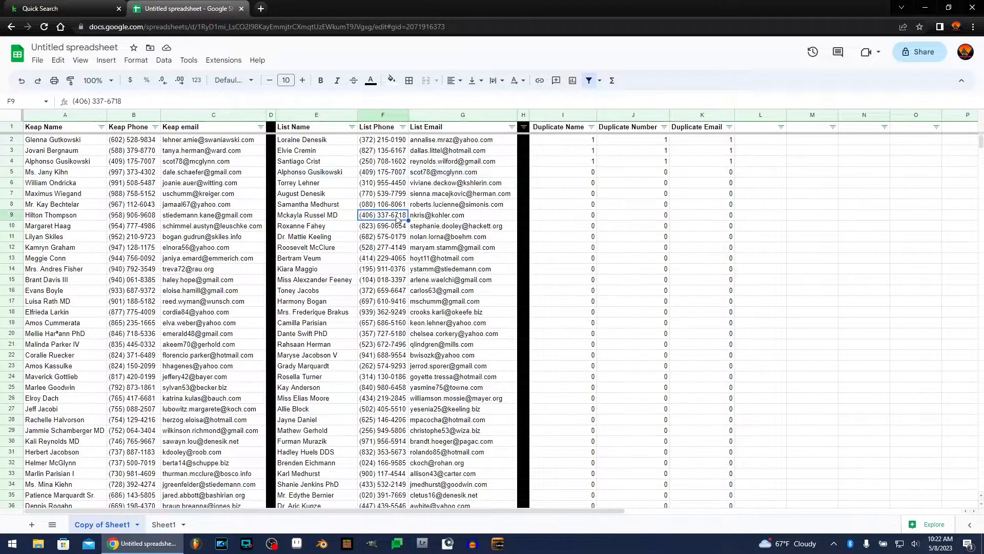
# Search the sheet for the first name of the Keap contact in A4 and go to its match in the List Name column.
pyautogui.hotkey('ctrl', 'f')
pyautogui.write('alphonso')
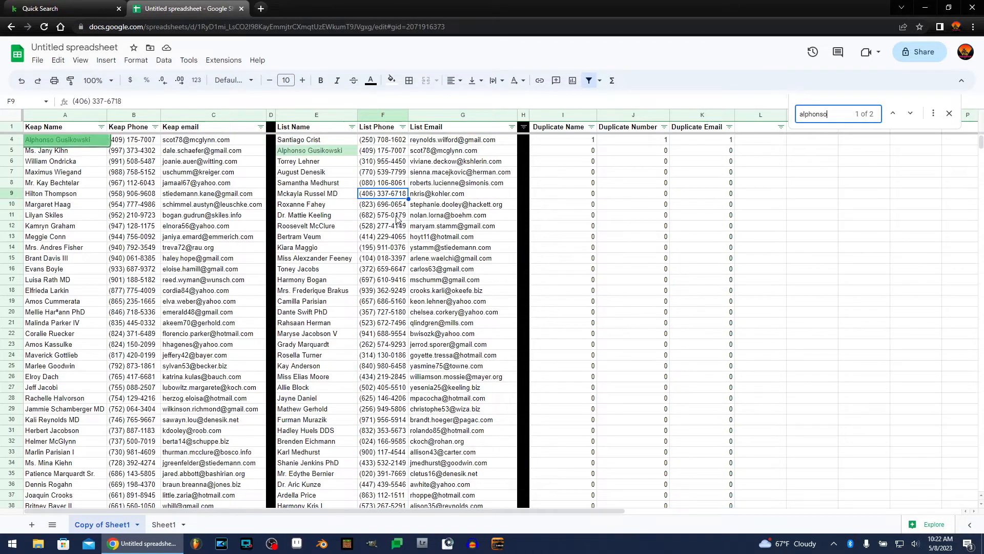
pyautogui.press('Return')
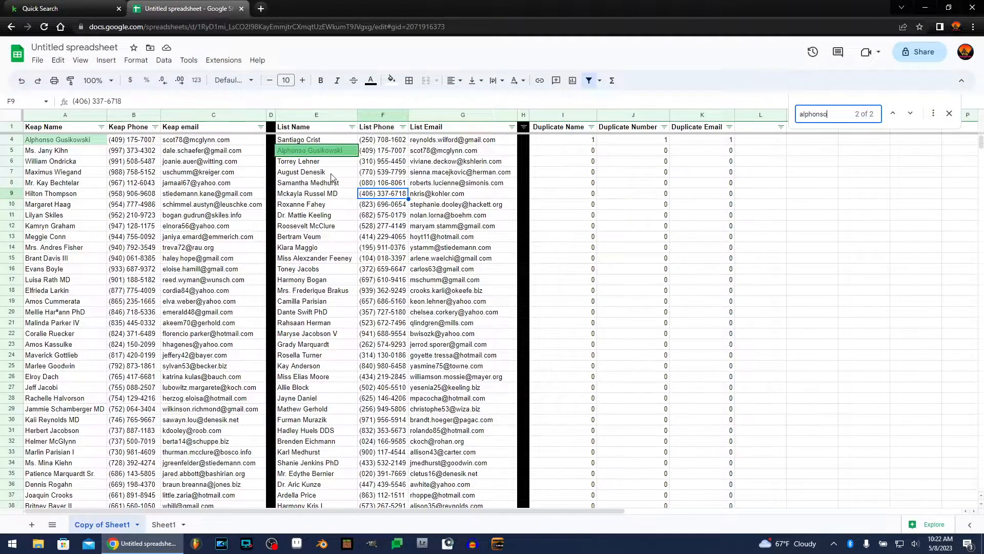
pyautogui.click(403, 153)
pyautogui.moveTo(432, 276)
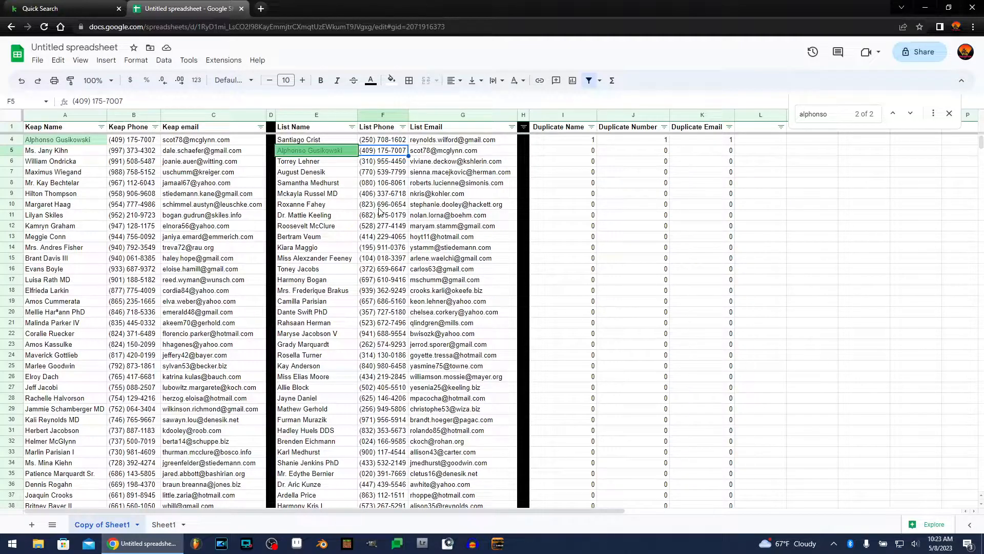
pyautogui.scroll(1, 608, 286)
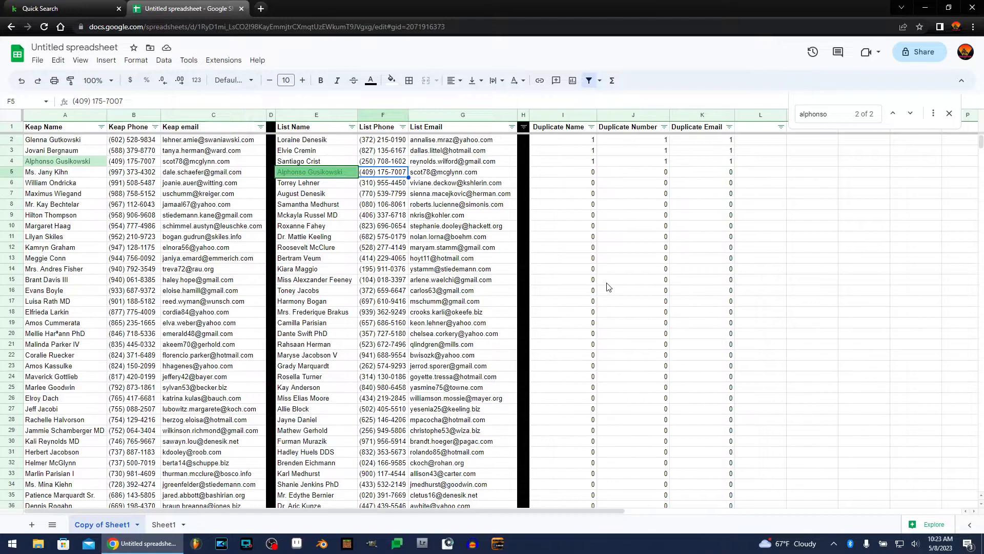